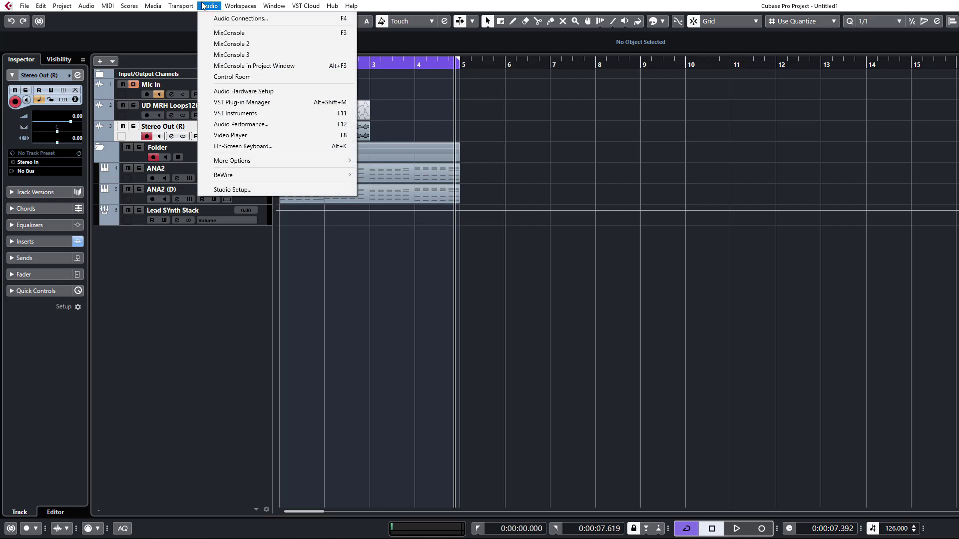
Open the VST Plug-in Manager from the Studio menu and show its collections menu.
click(257, 103)
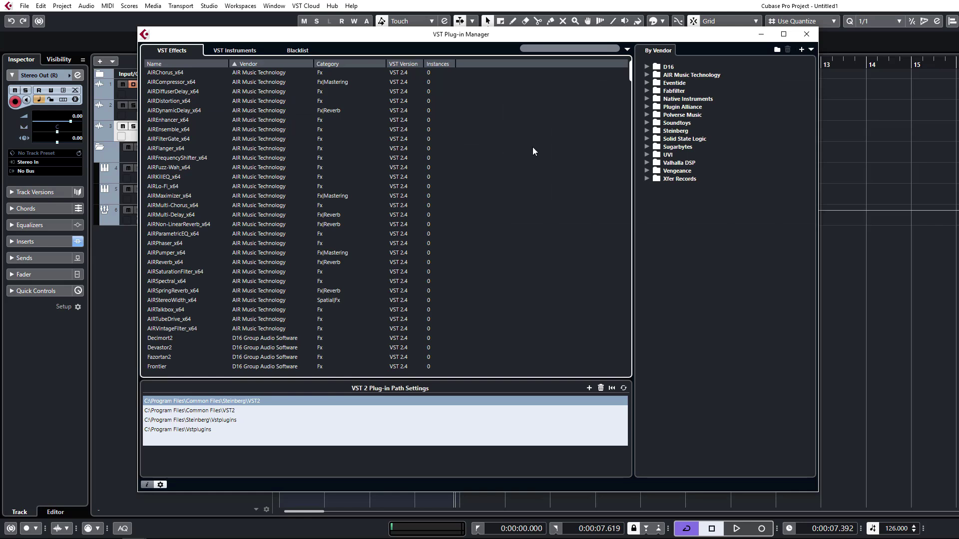
click(811, 50)
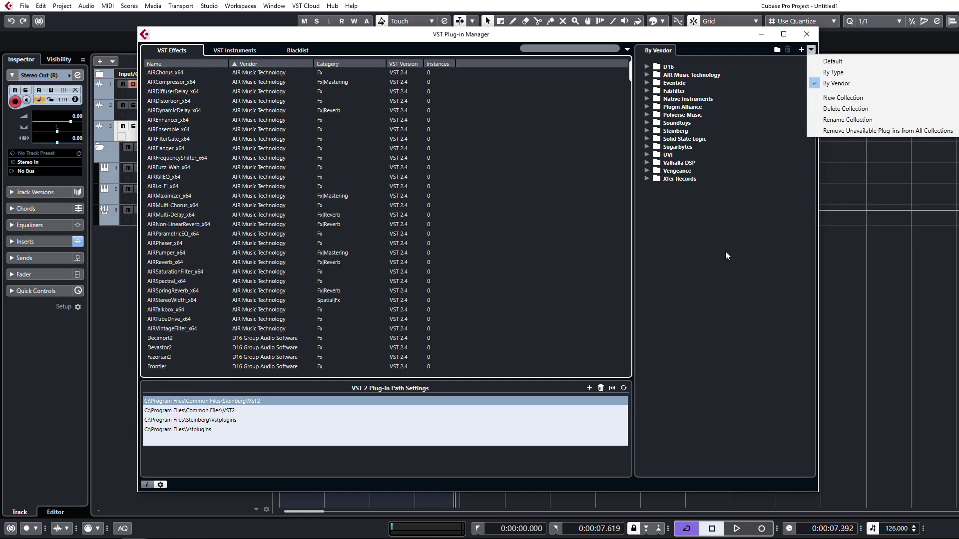
Switch to the By Type collection, expand Dynamics > Compressors > Analogue, then collapse Analogue.
click(843, 72)
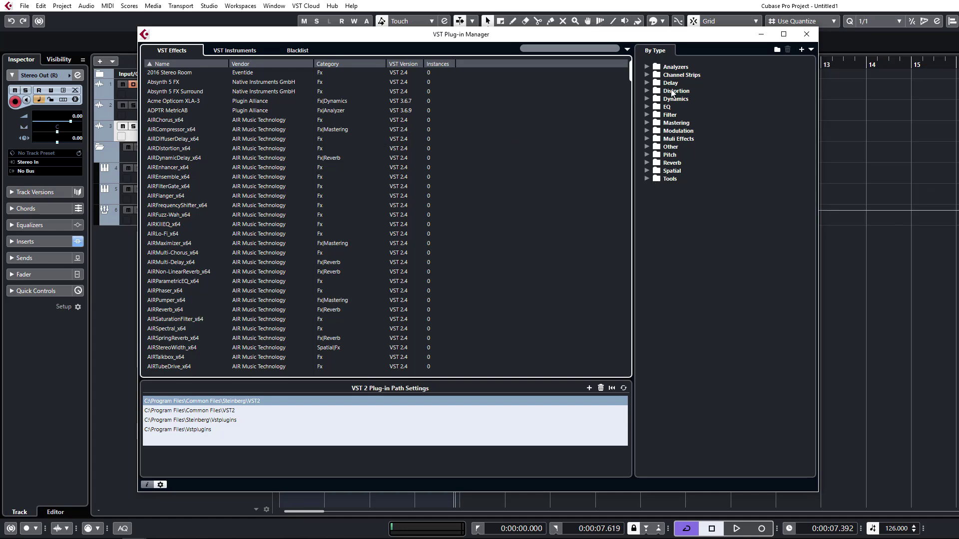
click(647, 99)
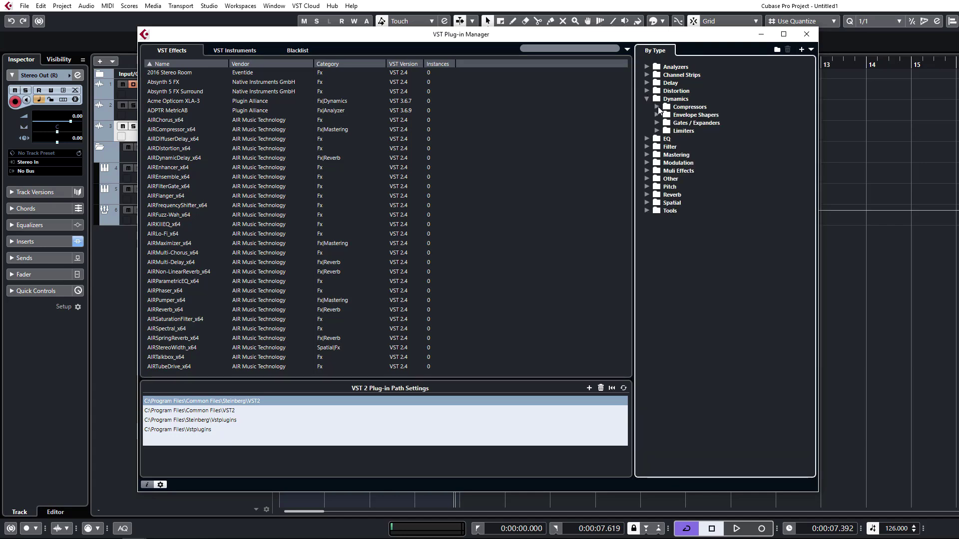
click(656, 107)
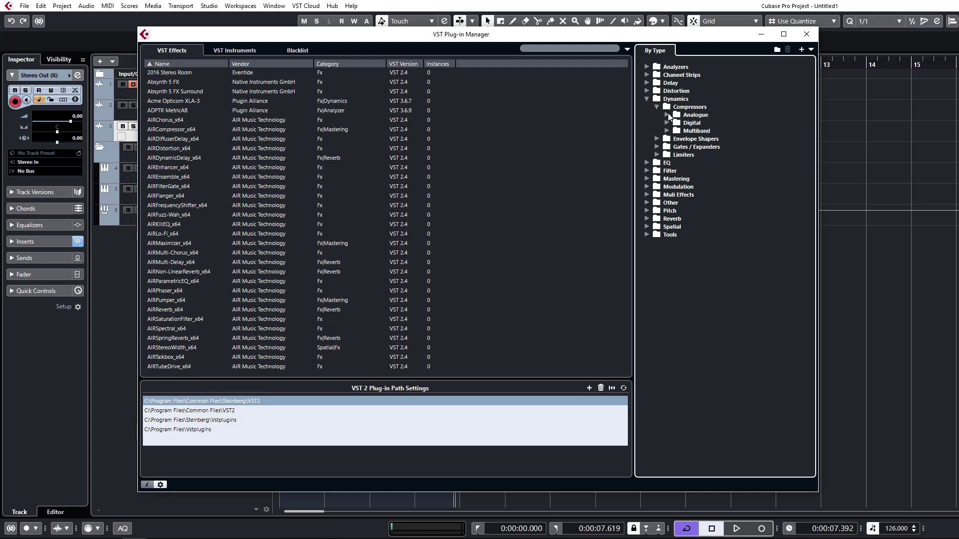
click(666, 114)
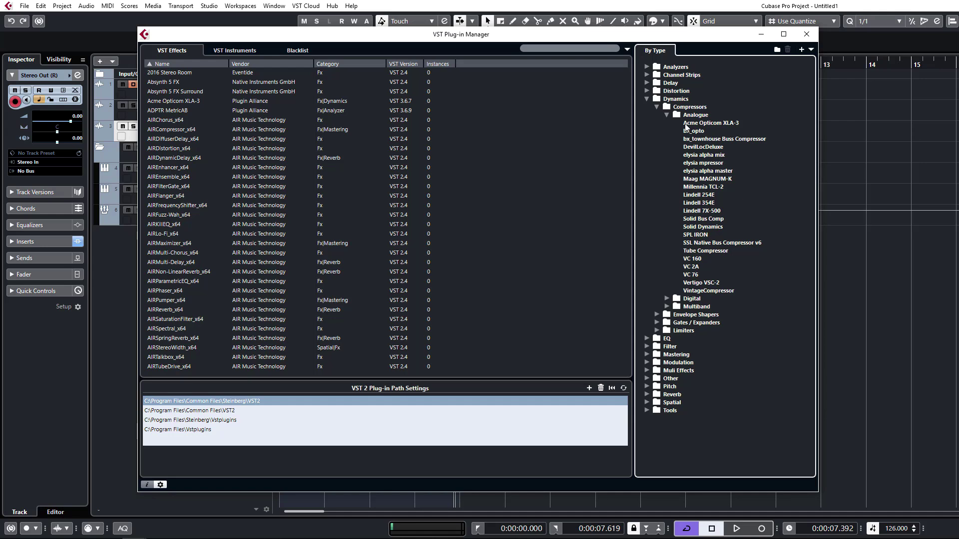
click(666, 115)
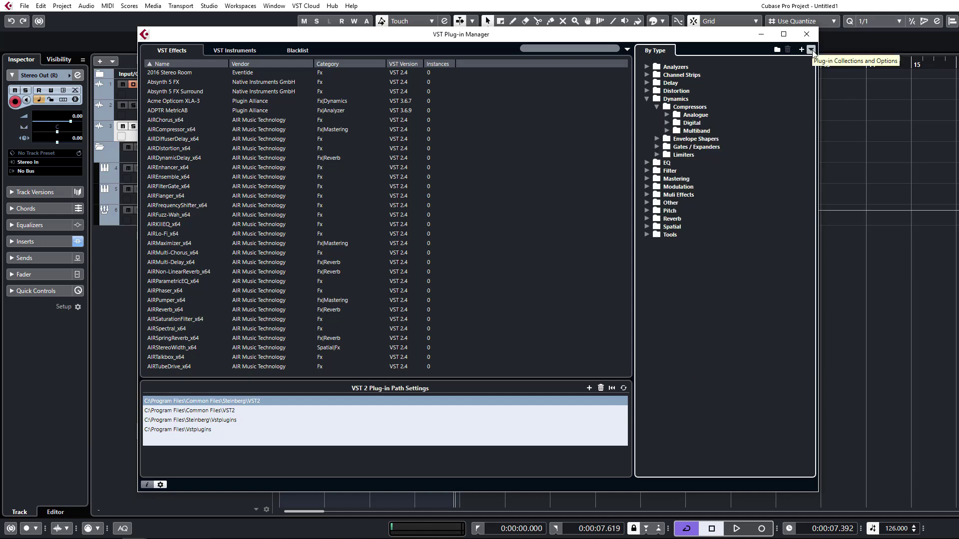
Collapse Dynamics and turn on Hide Plug-ins That Are in Active Collection.
click(646, 99)
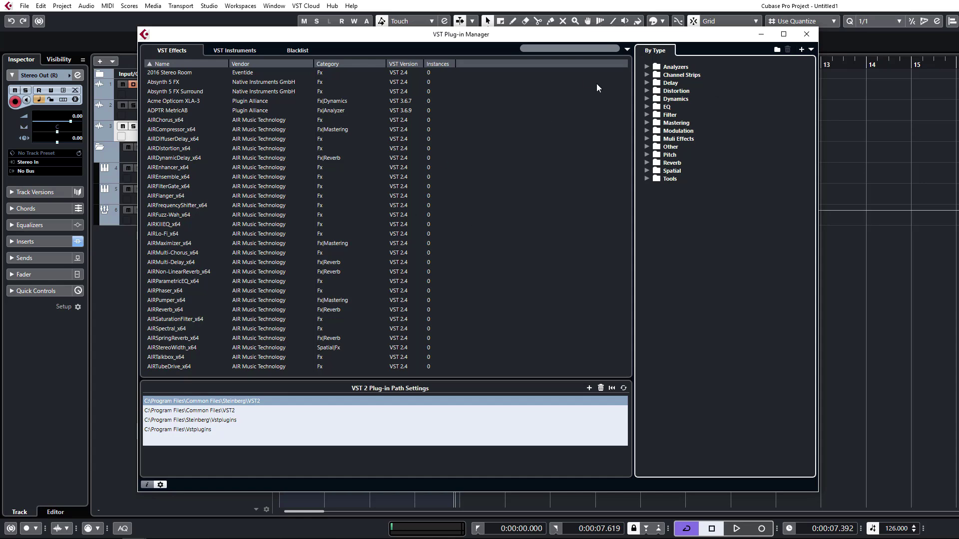
click(627, 49)
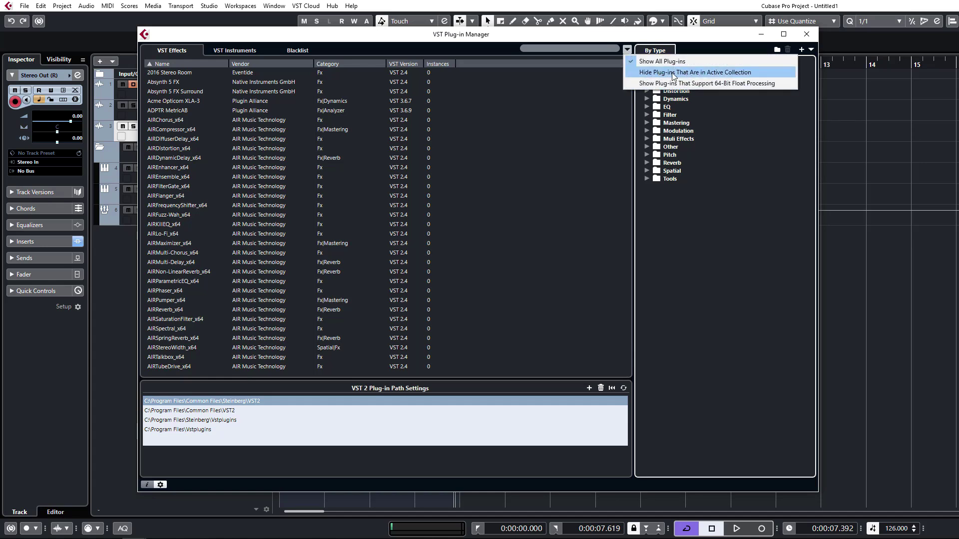
click(695, 72)
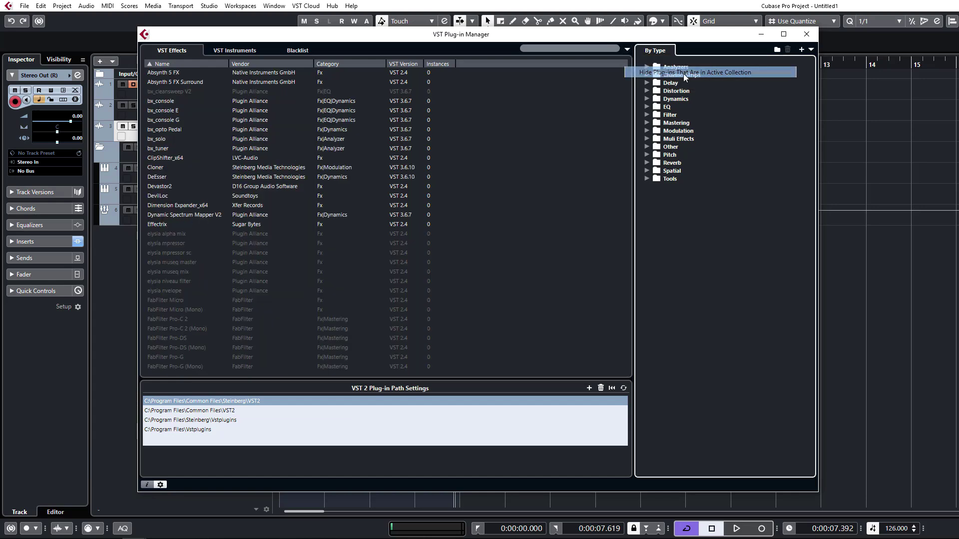
scroll(233, 130, down, 20)
scroll(244, 160, up, 1)
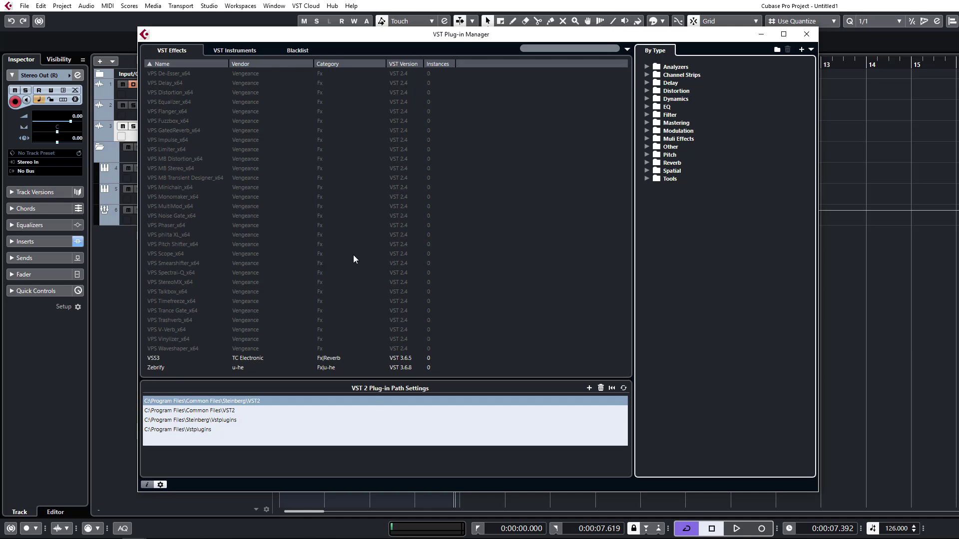
scroll(353, 258, up, 2)
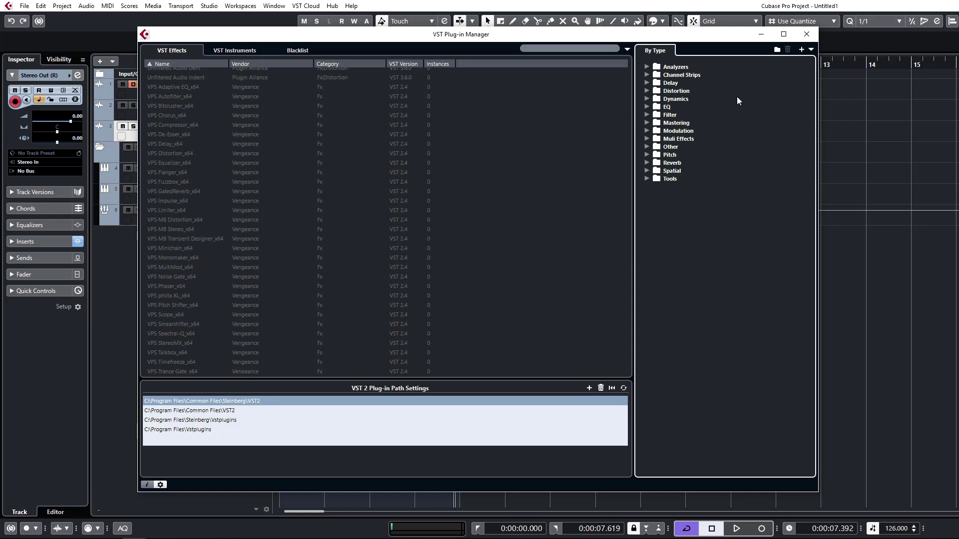
Start an Empty collection from the New Collection menu and name it 'Mastering'.
click(802, 49)
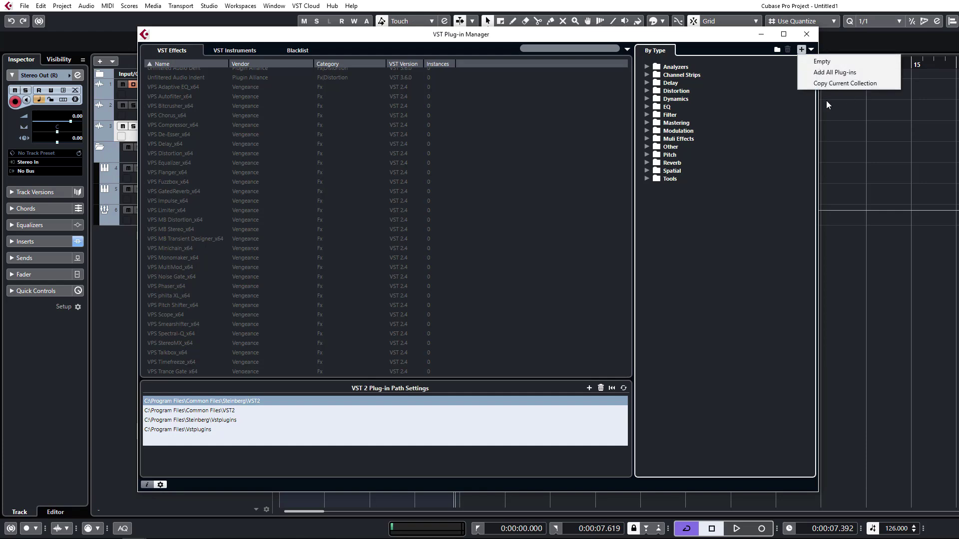
click(827, 62)
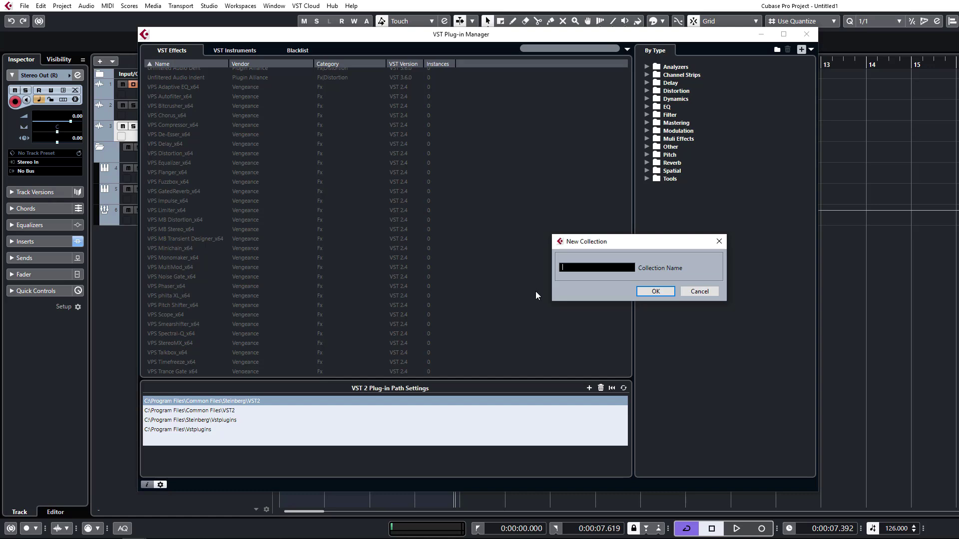
text(Mastering)
key(Return)
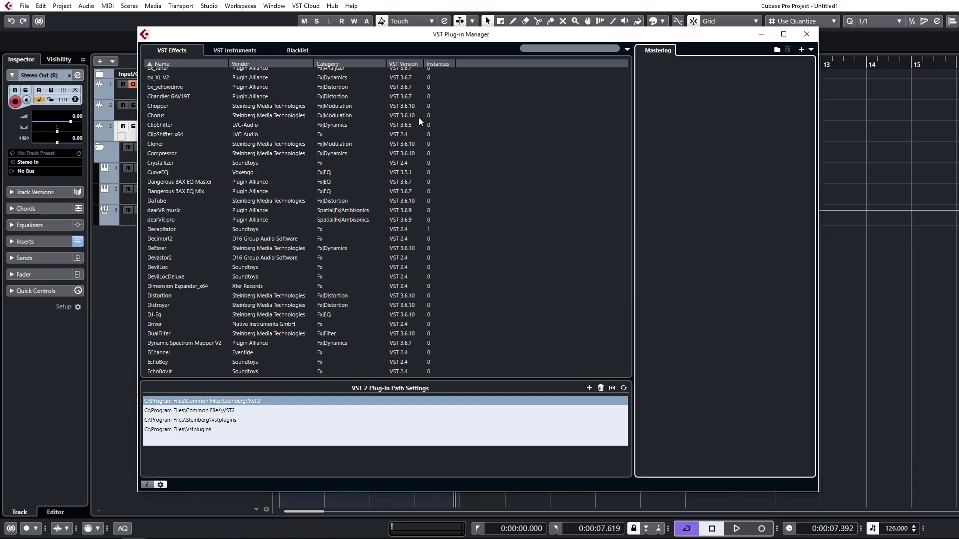
scroll(300, 100, up, 15)
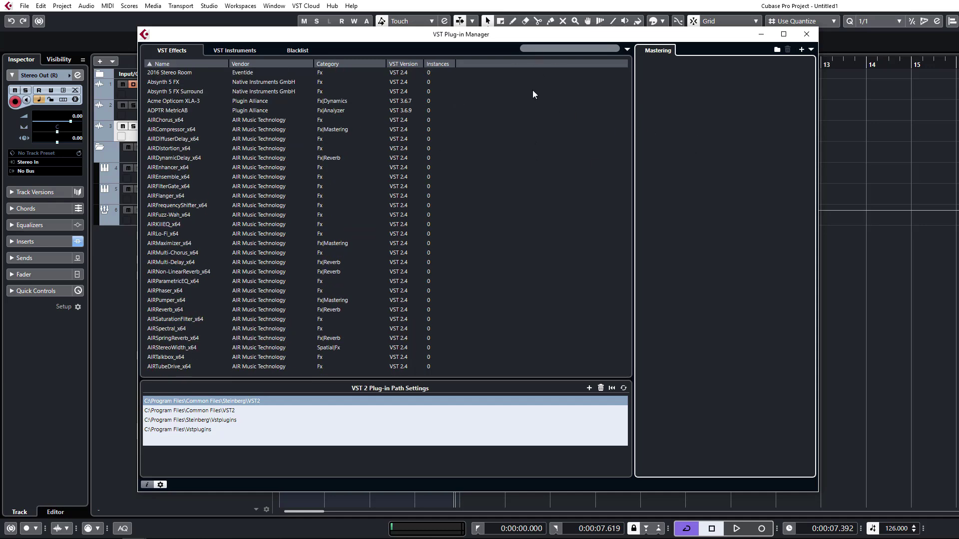
Filter the plug-in list for 'uvr' and add UV22HR to Mastering.
click(541, 48)
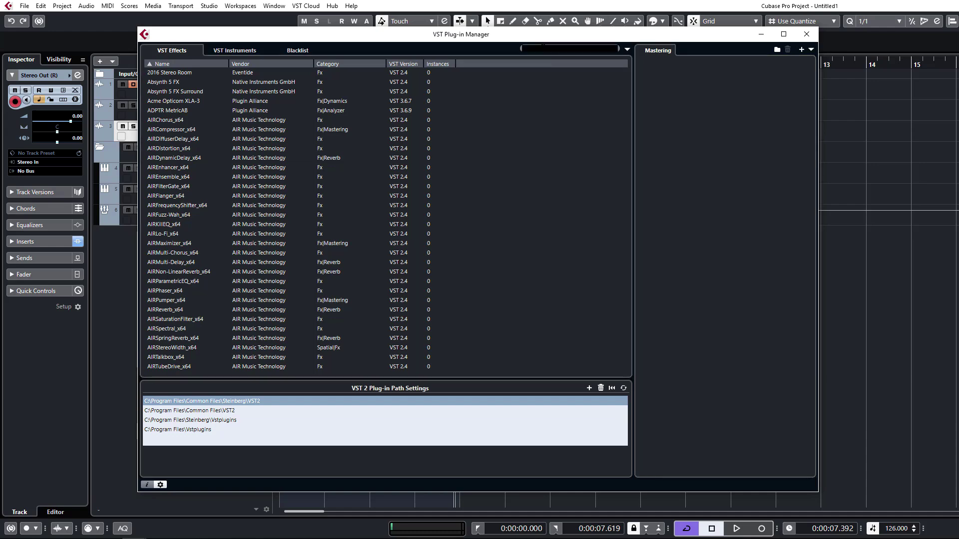
text(uvr)
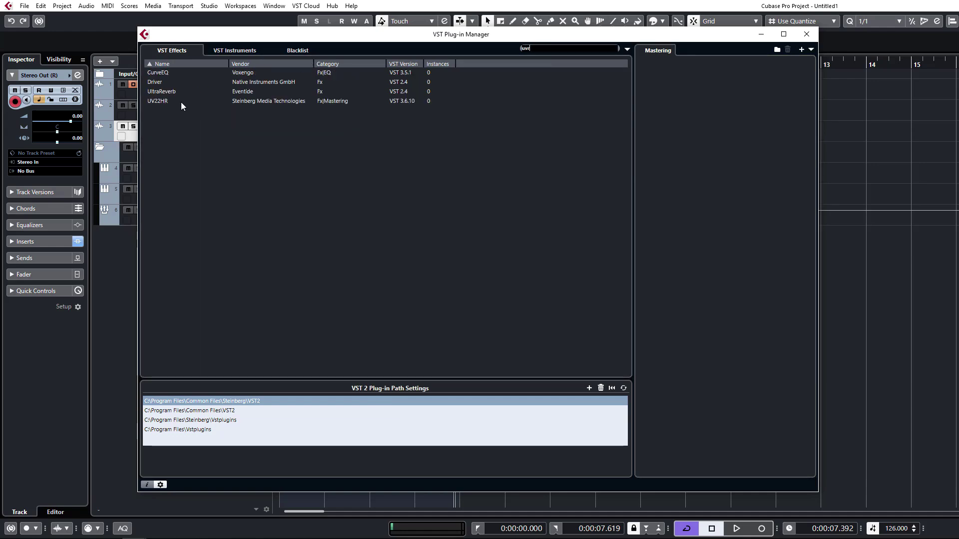
drag(160, 101, 723, 160)
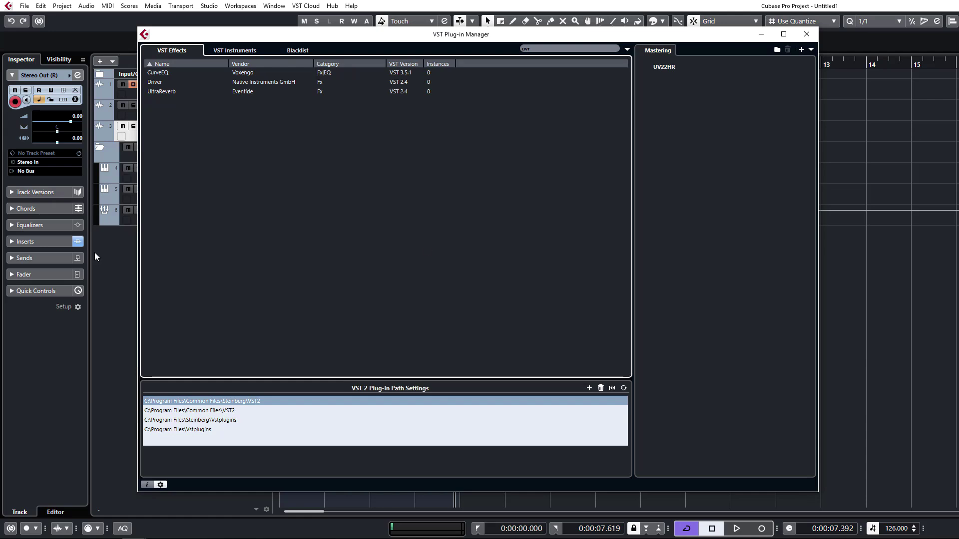
Filter for 'master' and add the three elysia plug-ins, Dangerous BAX EQ Master and bx_masterdesk.
click(566, 48)
key(BackSpace)
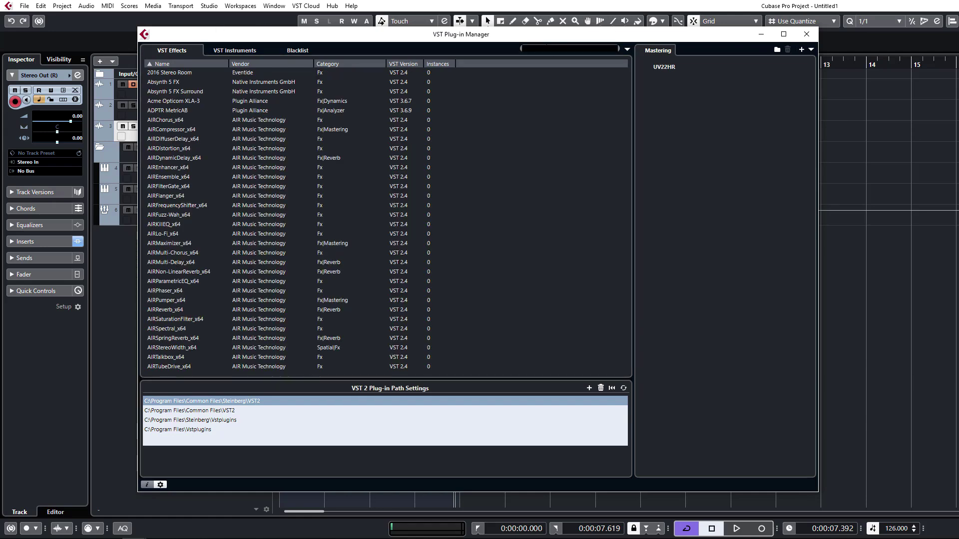
text(master)
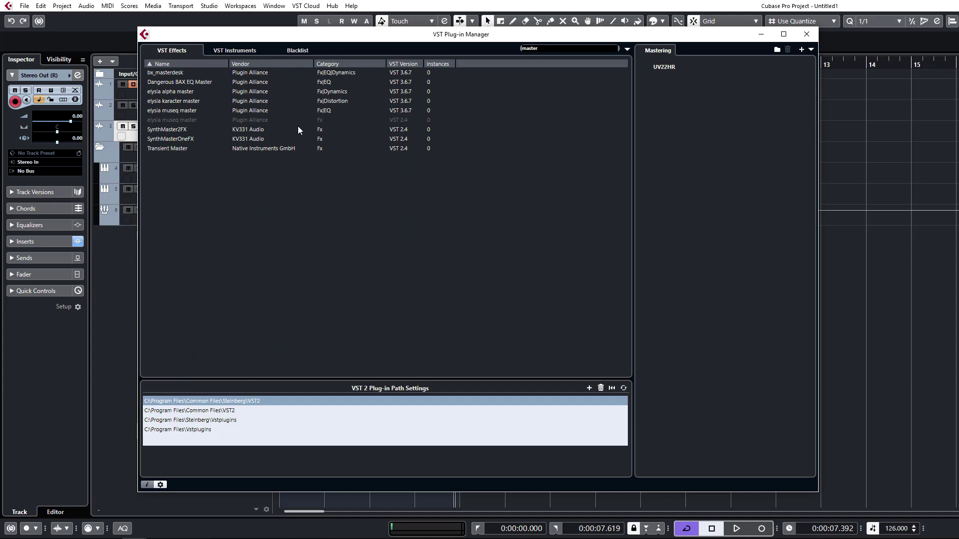
click(172, 112)
shift+click(180, 94)
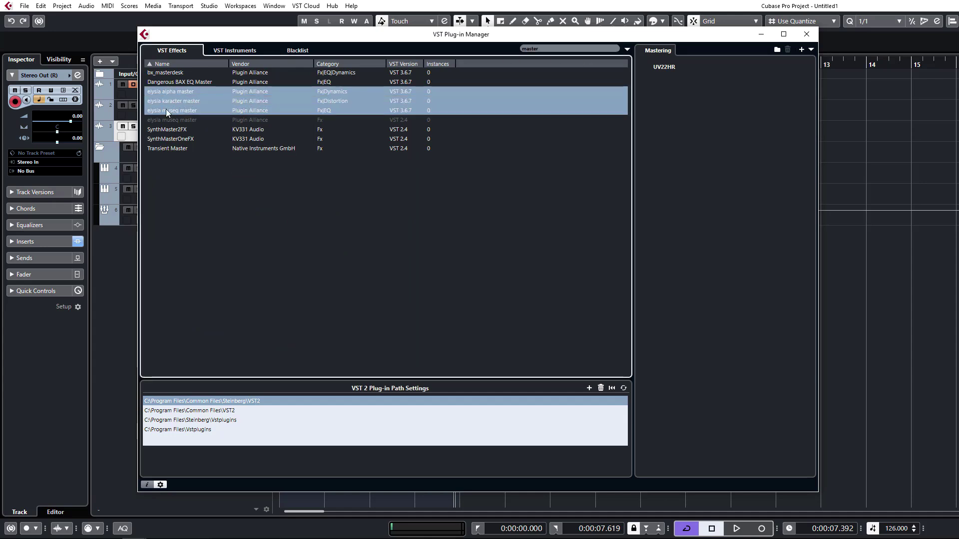
shift+click(169, 82)
shift+click(170, 75)
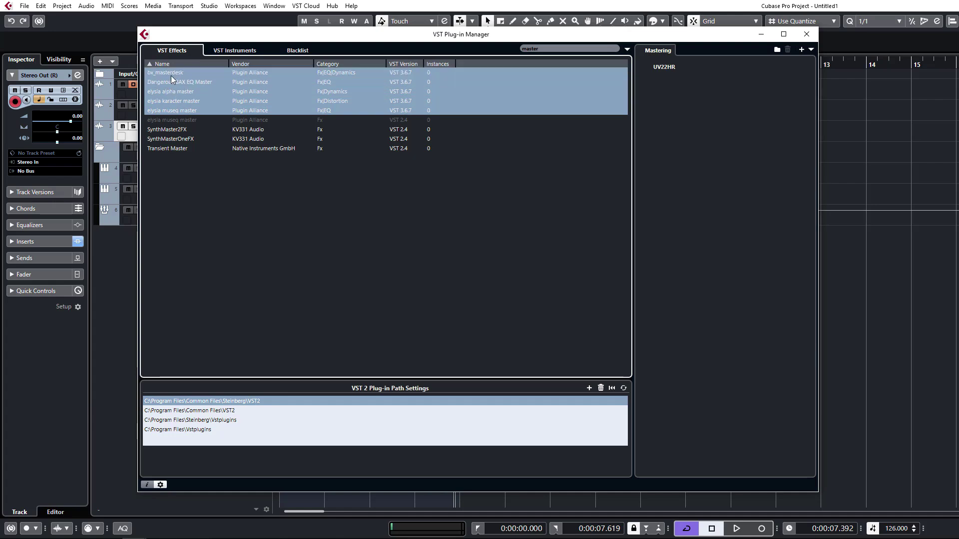
drag(171, 76, 734, 224)
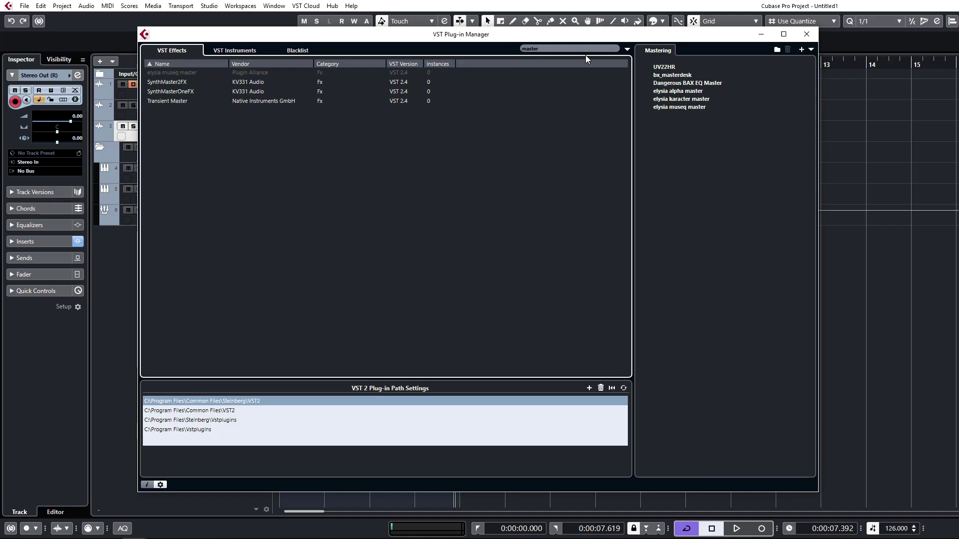
Search 'v3', 'iron' and 'hg' to add bx_digital V3, SPL IRON and Black Box HG-2.
click(526, 46)
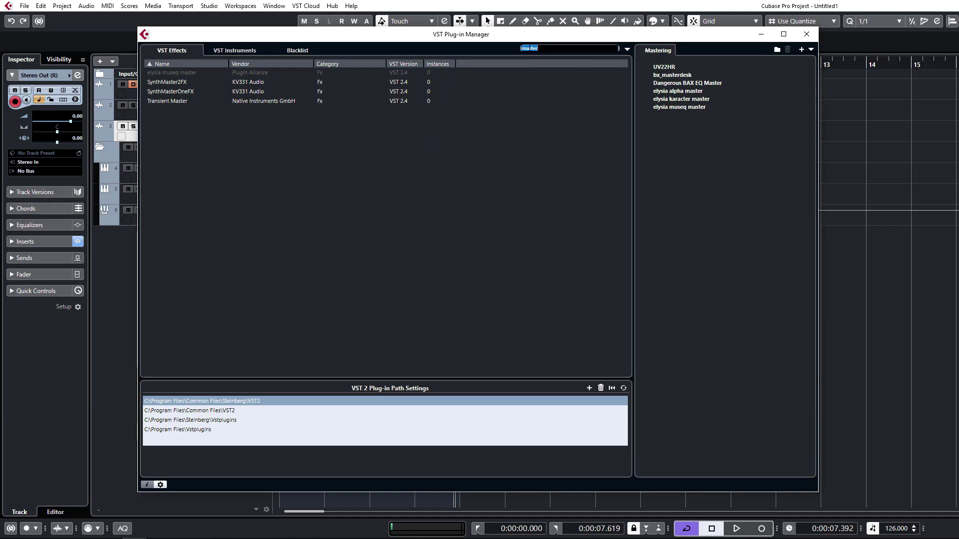
key(BackSpace)
text(v3)
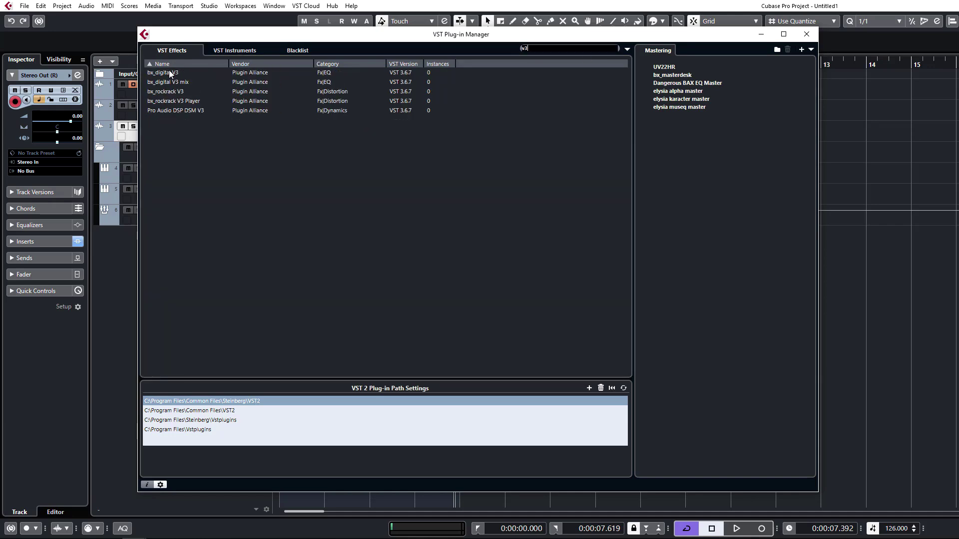
drag(168, 70, 679, 192)
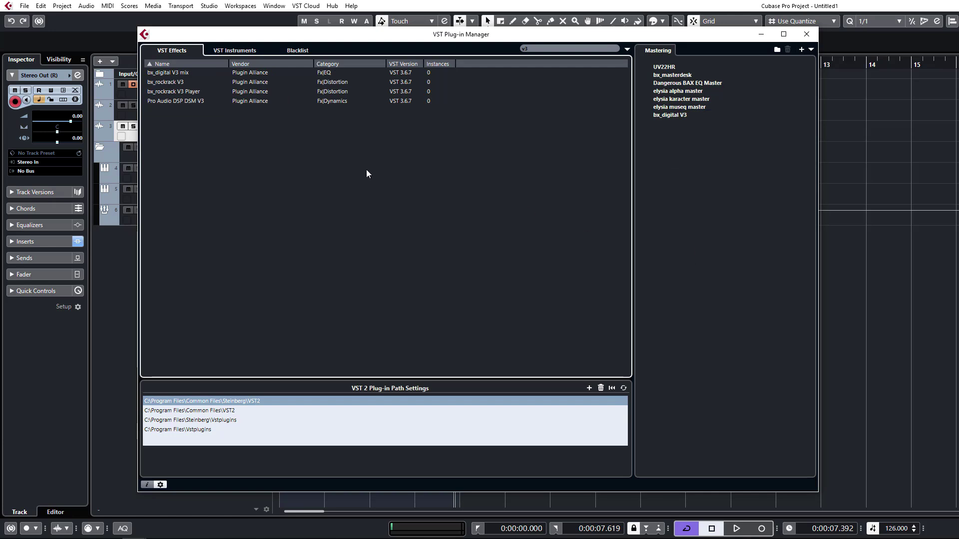
click(561, 48)
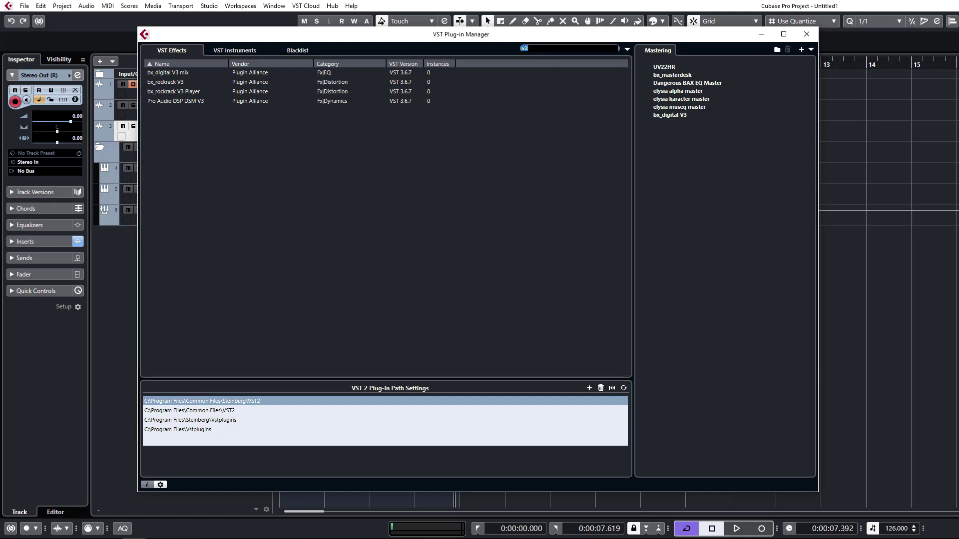
text(iron)
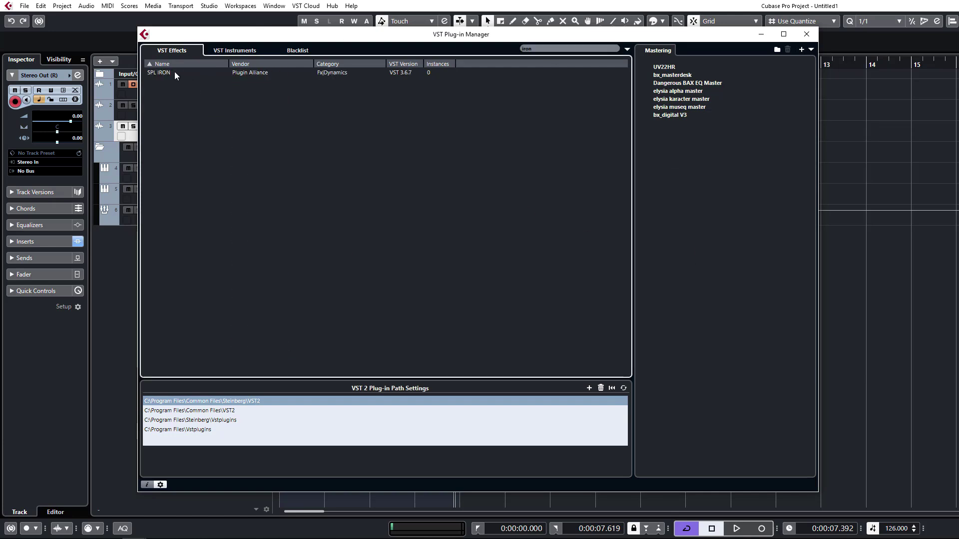
drag(175, 73, 740, 180)
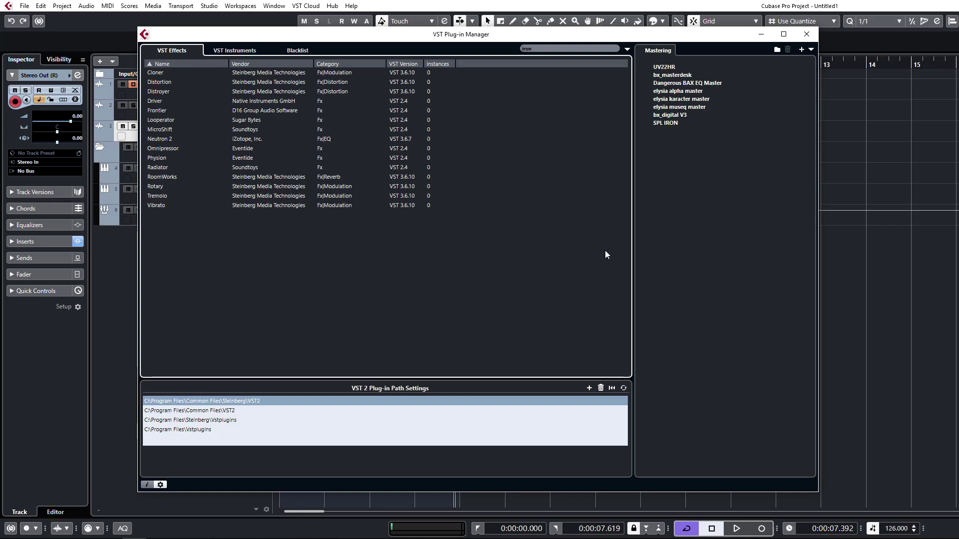
click(527, 49)
text(hg)
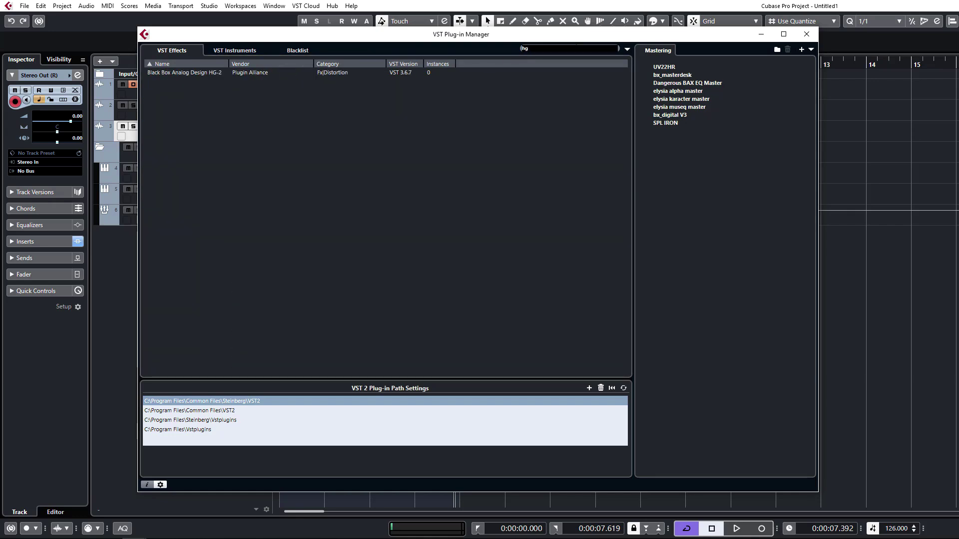
drag(184, 73, 720, 215)
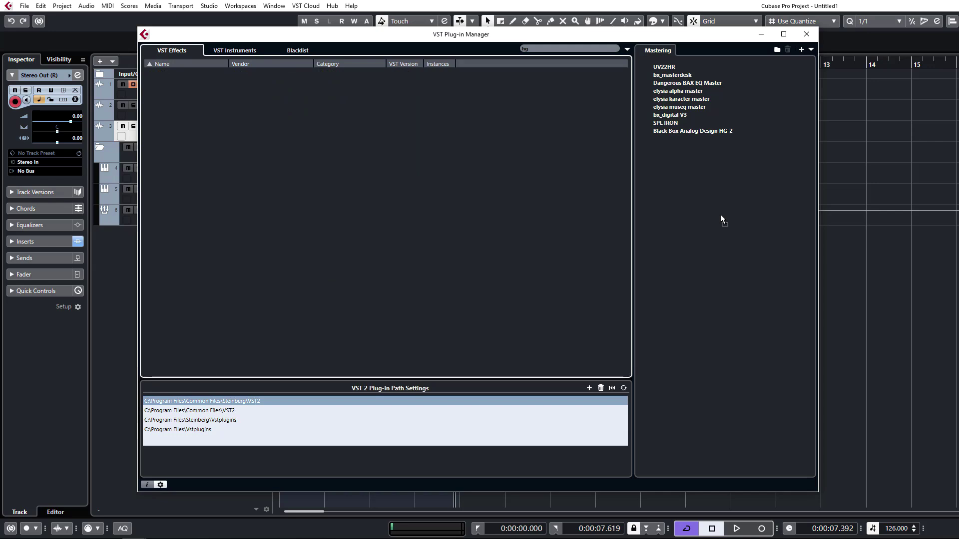
Create a folder named 'Saturation' in the Mastering collection.
click(672, 158)
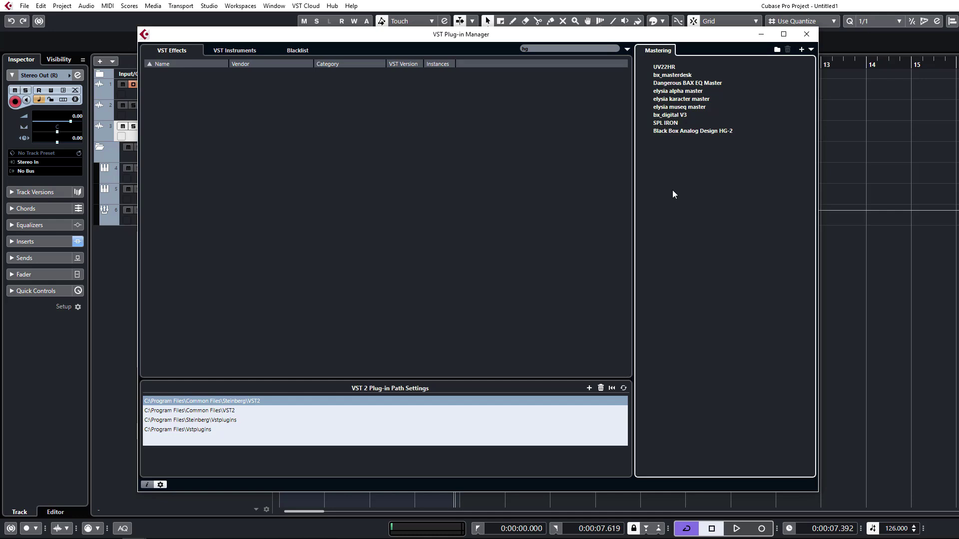
right_click(671, 179)
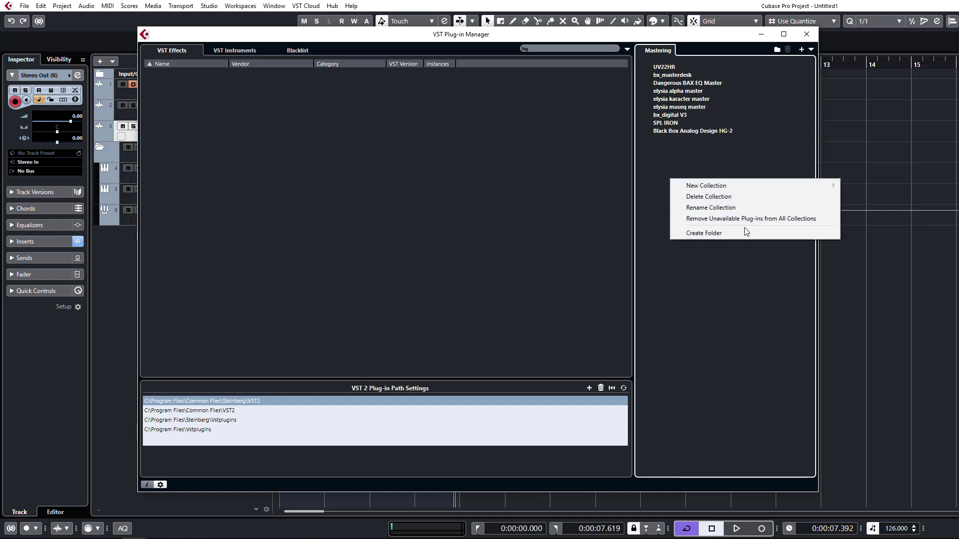
click(732, 234)
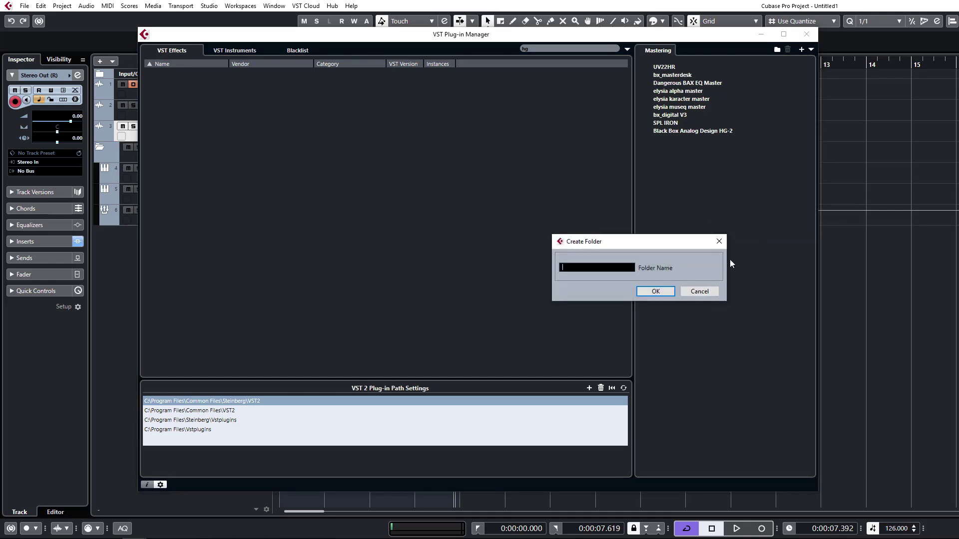
text(Saturation)
key(Return)
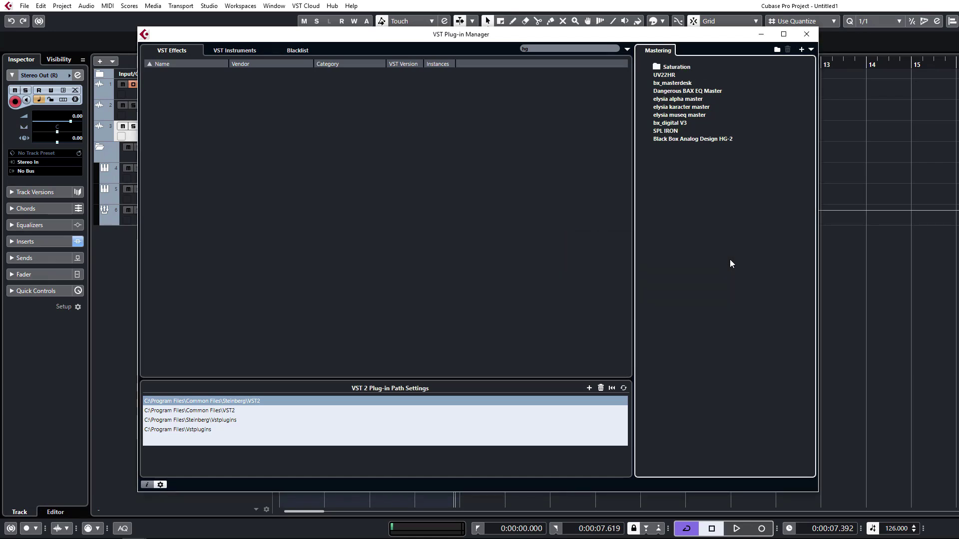
Add two more folders named 'Tools' and 'Dynamics'.
right_click(681, 197)
click(697, 253)
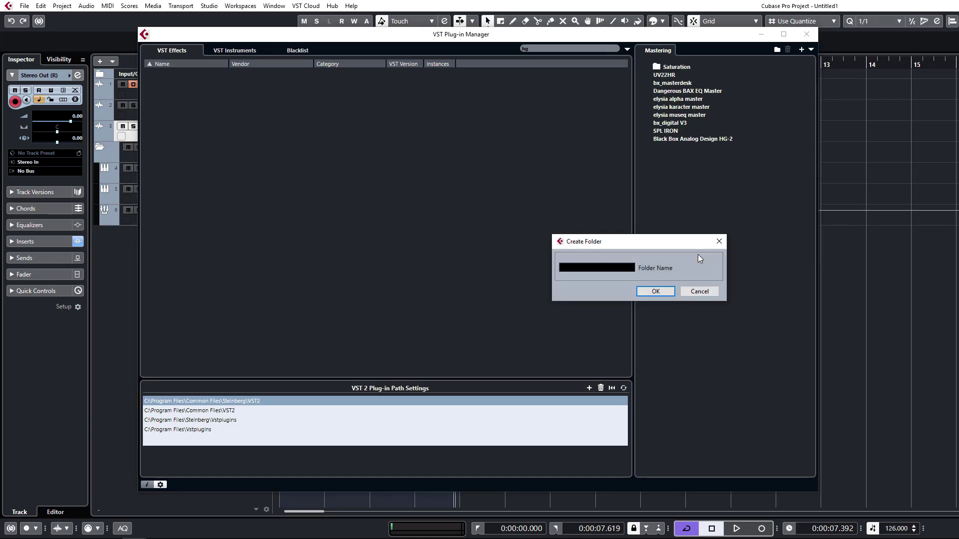
text(Tools)
key(Return)
right_click(696, 241)
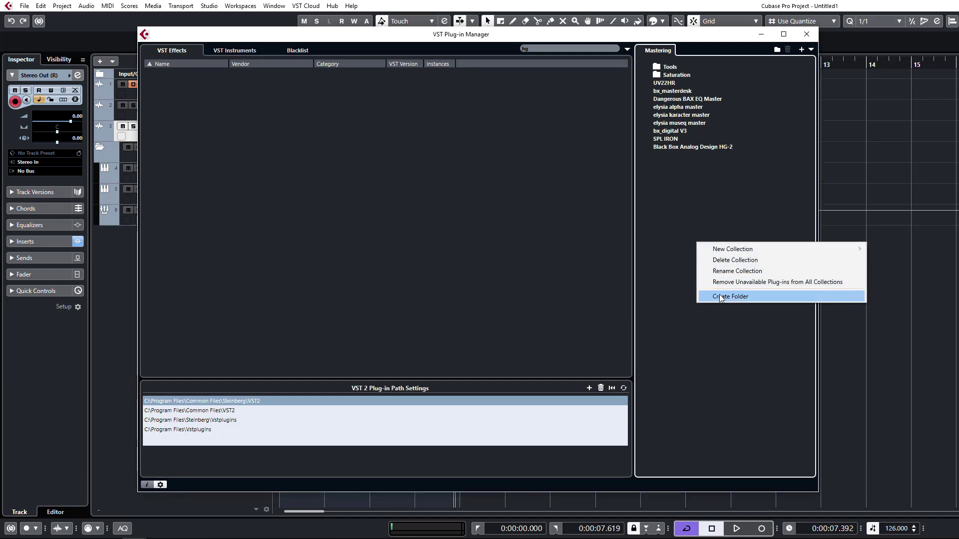
click(827, 299)
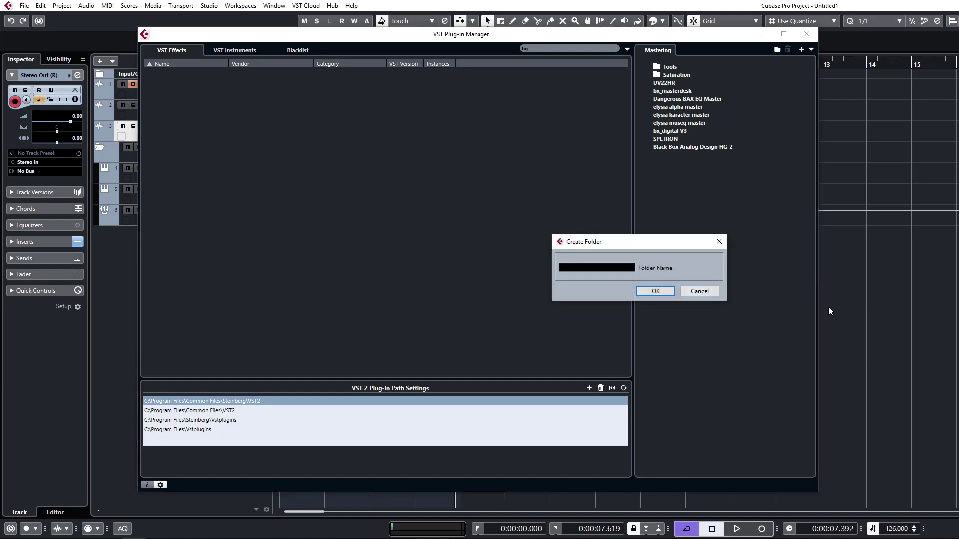
text(Dynamics)
key(Return)
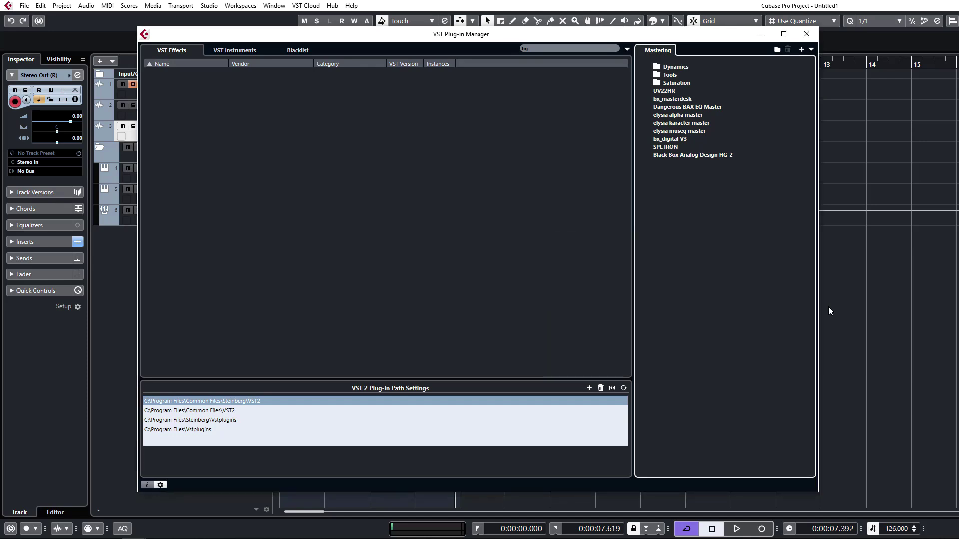
File elysia alpha master and SPL IRON under Dynamics, and HG-2 under Saturation.
click(668, 124)
click(672, 117)
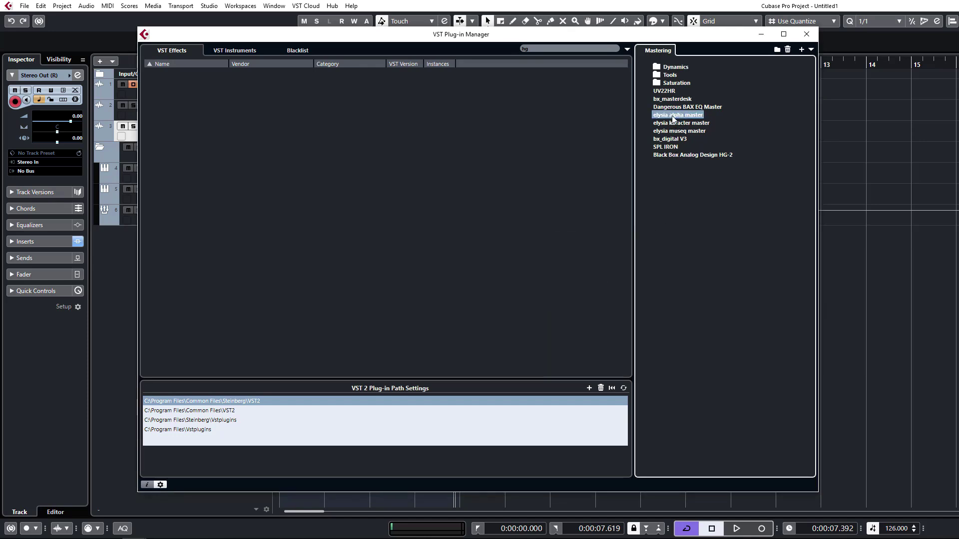
drag(672, 118, 672, 70)
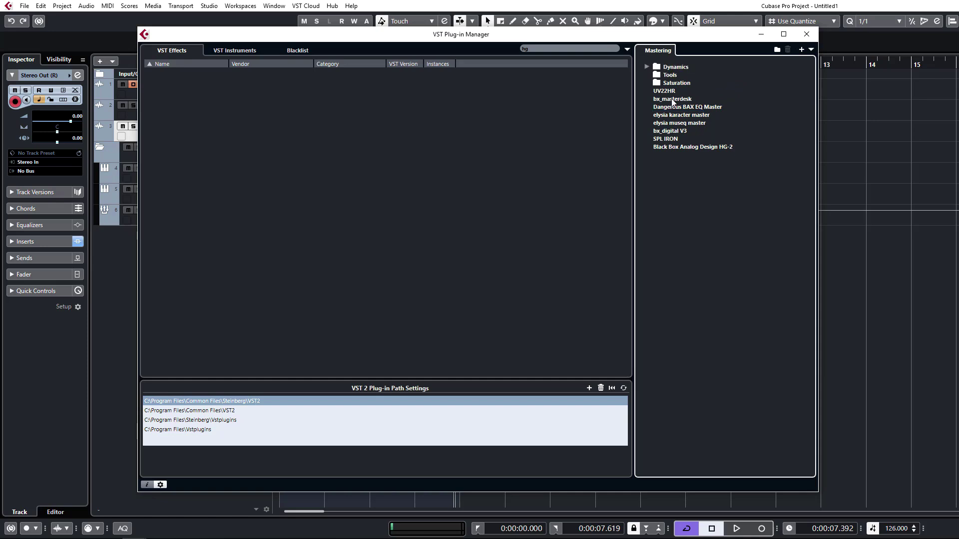
drag(665, 139, 672, 68)
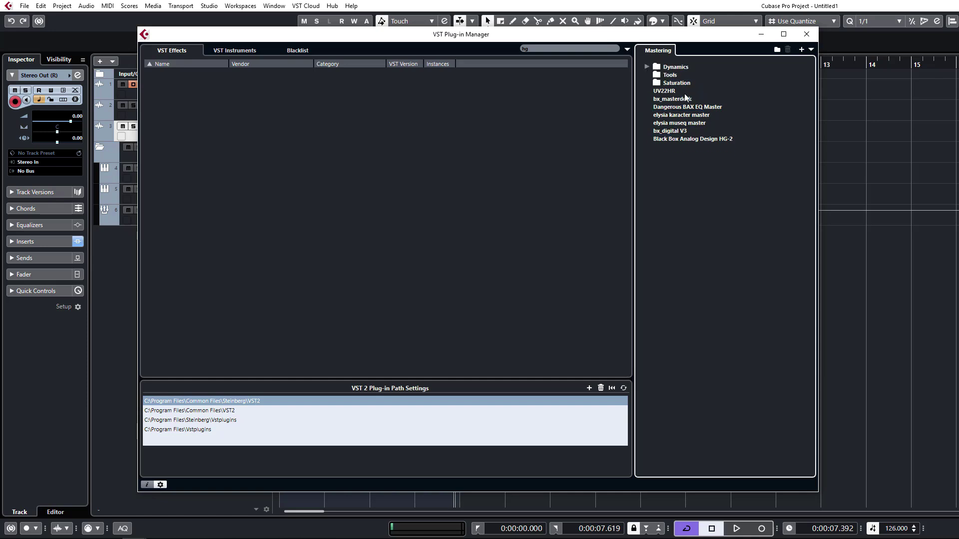
drag(671, 141, 673, 81)
Create a new folder named 'EQ' in the Mastering collection.
right_click(667, 139)
click(703, 189)
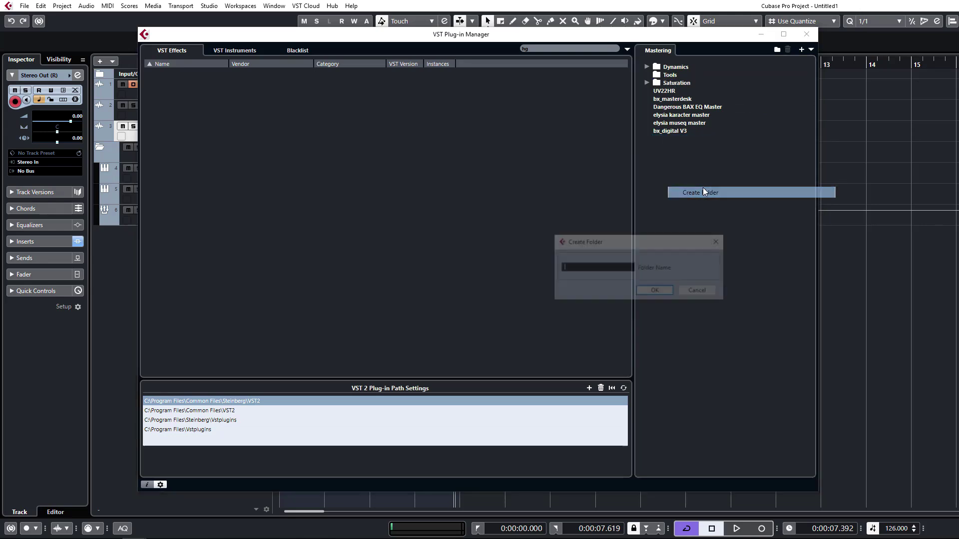
text(w)
key(BackSpace)
text(EQ)
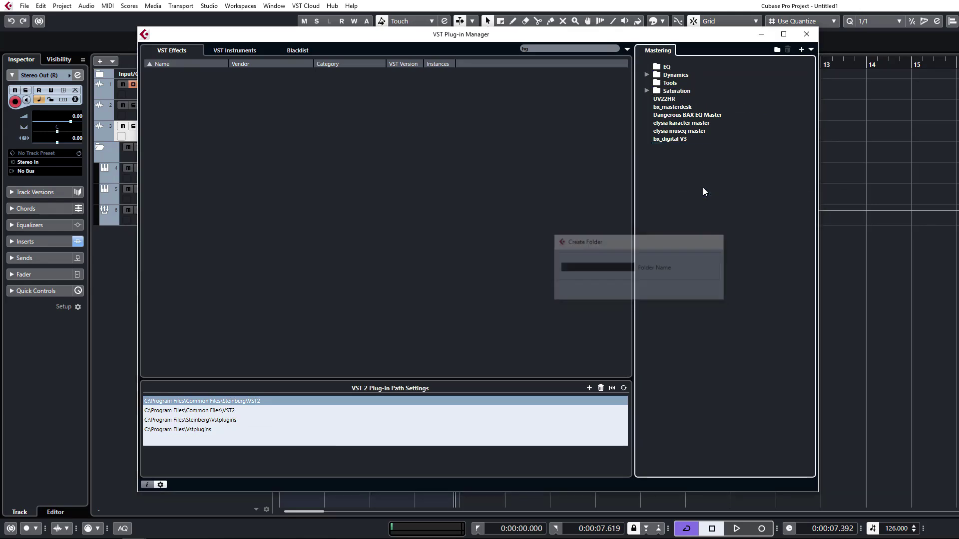
key(Return)
Put BAX EQ, bx_digital V3 and museq into EQ, UV22HR into Tools, and move Saturation above Tools.
click(663, 112)
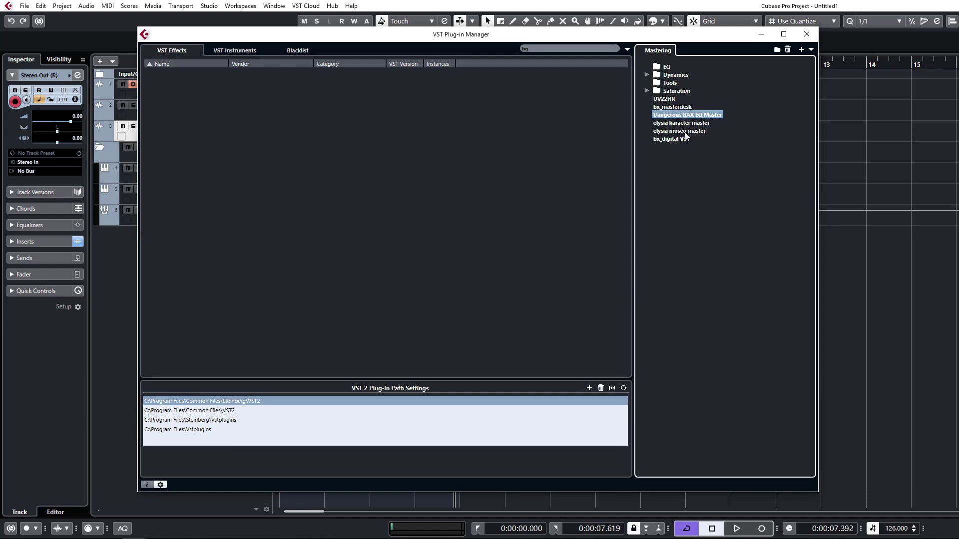
drag(670, 118, 668, 68)
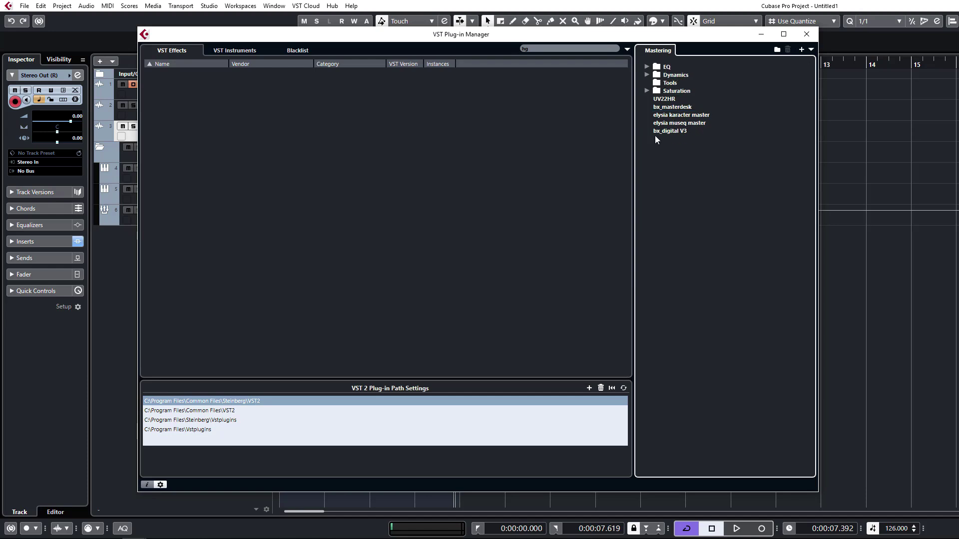
click(676, 92)
drag(676, 92, 674, 80)
drag(665, 133, 669, 70)
drag(670, 124, 669, 75)
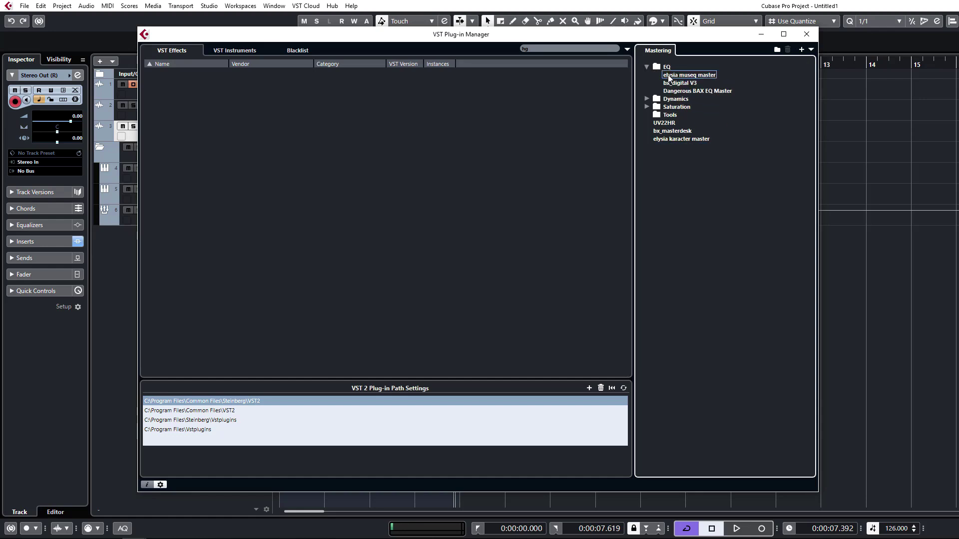
mouse_move(665, 123)
mouse_down()
mouse_move(664, 97)
mouse_move(667, 126)
mouse_up()
click(675, 139)
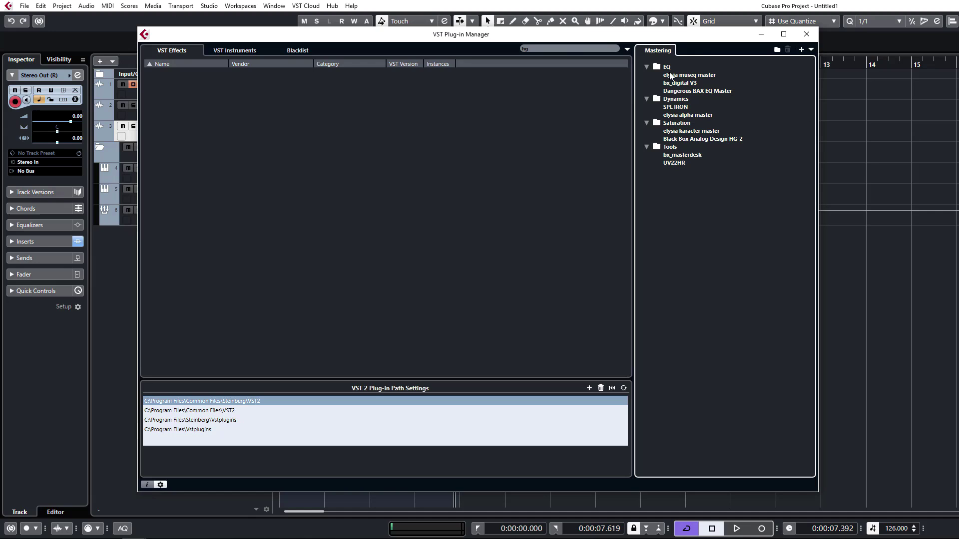
Close the plug-in manager and open the Stereo Out channel settings.
click(806, 33)
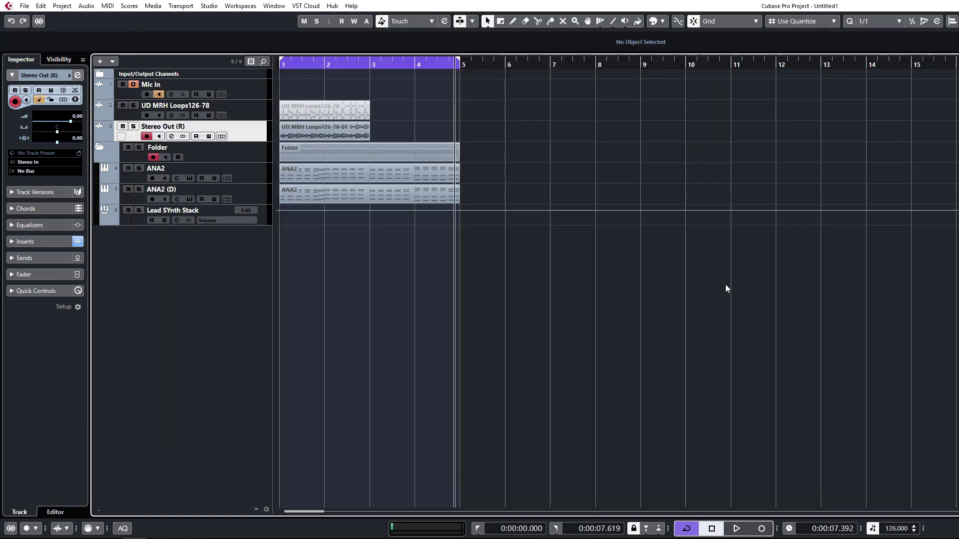
click(159, 137)
click(159, 136)
click(170, 136)
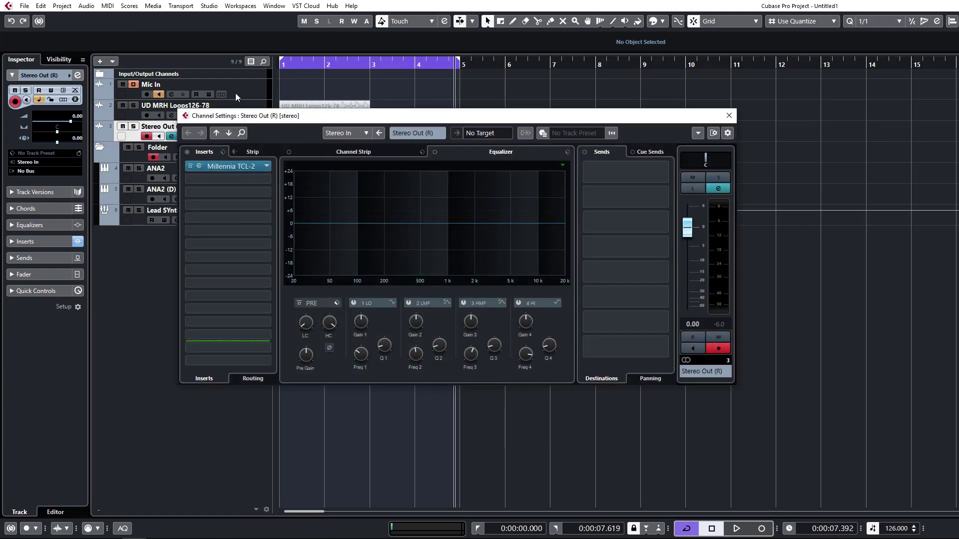
click(303, 97)
Reopen the plug-in manager with Ctrl+Shift+P, viewing VST Instruments before returning to VST Effects.
key(ctrl+shift+p)
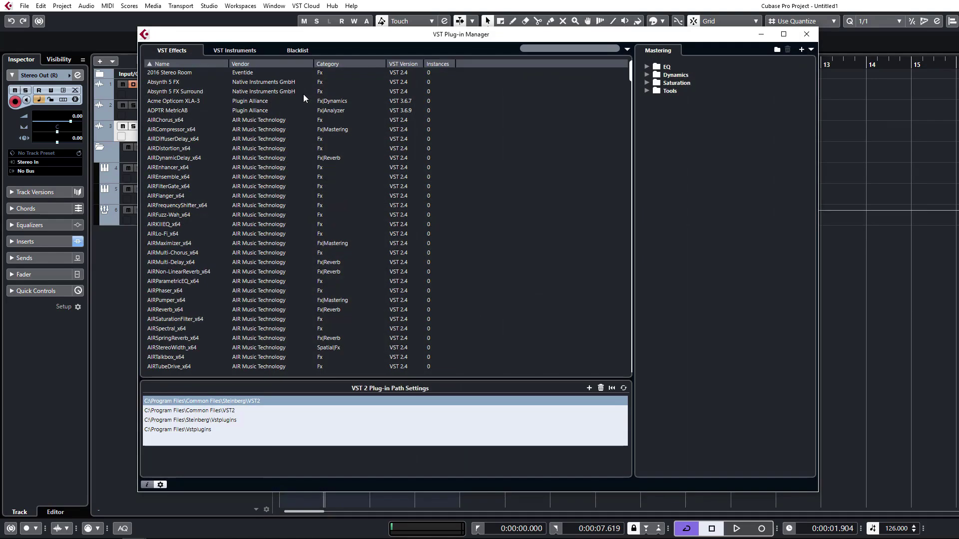
click(256, 50)
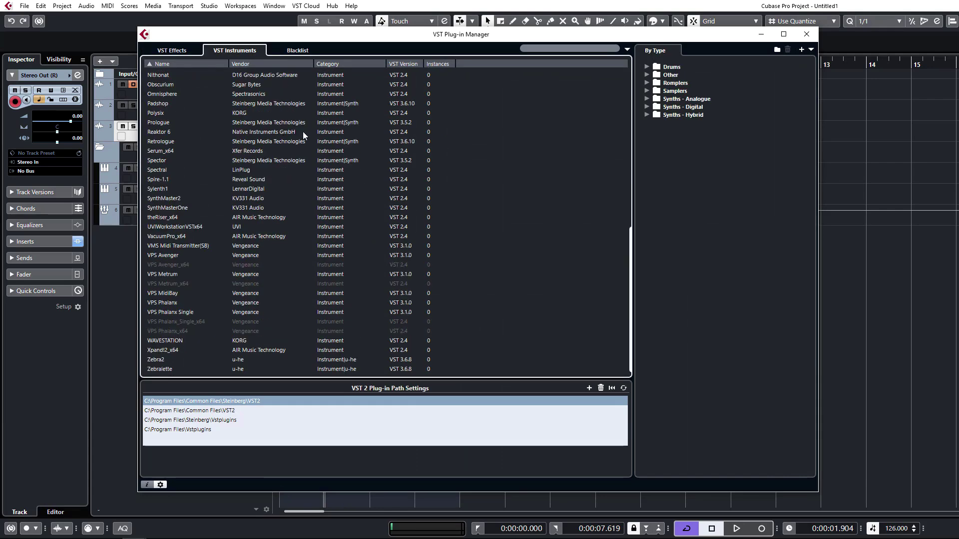
click(171, 50)
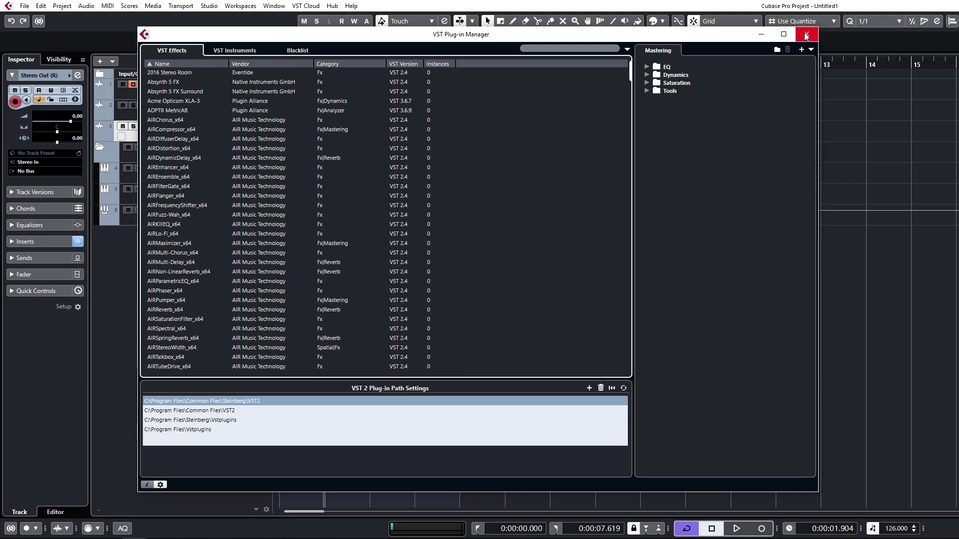
Close the plug-in manager and choose the Mastering collection for Stereo Out's first insert.
click(806, 34)
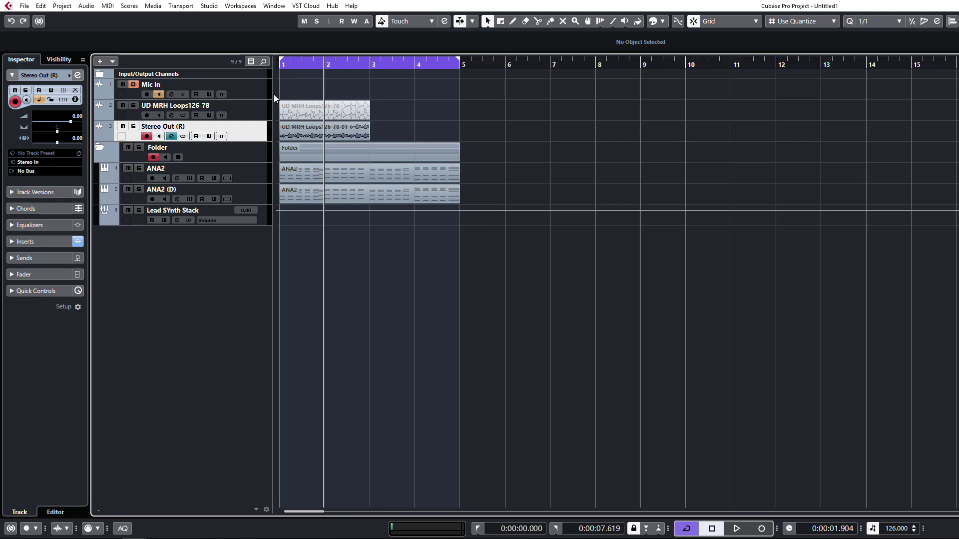
click(172, 136)
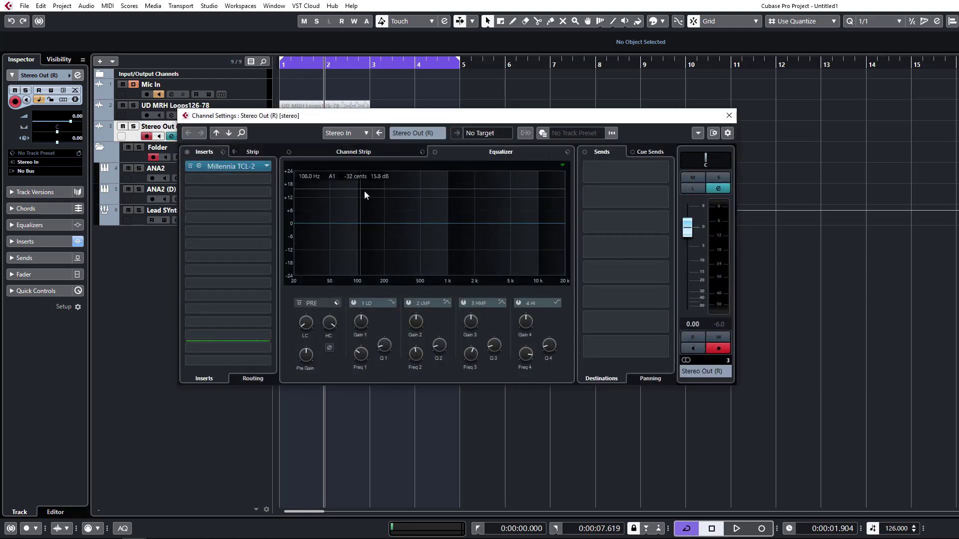
click(266, 168)
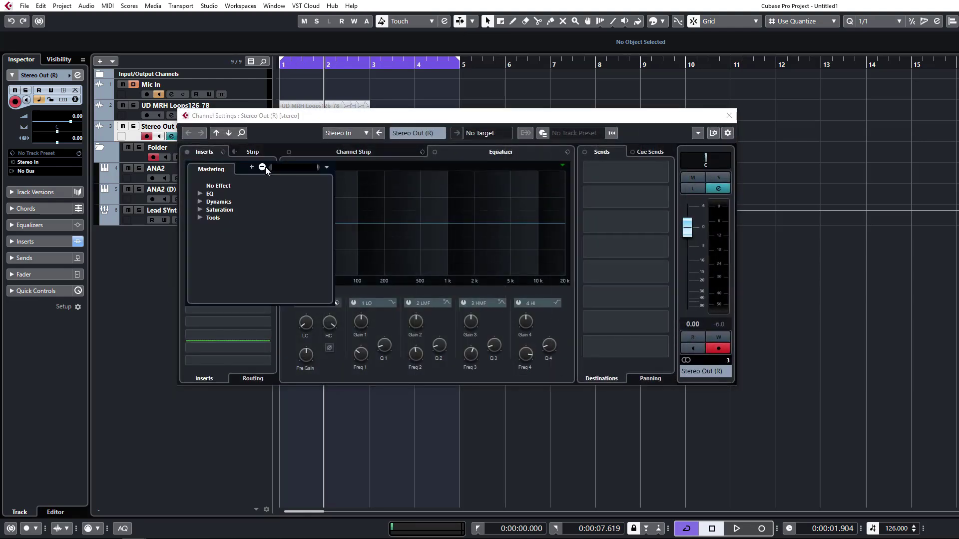
click(326, 167)
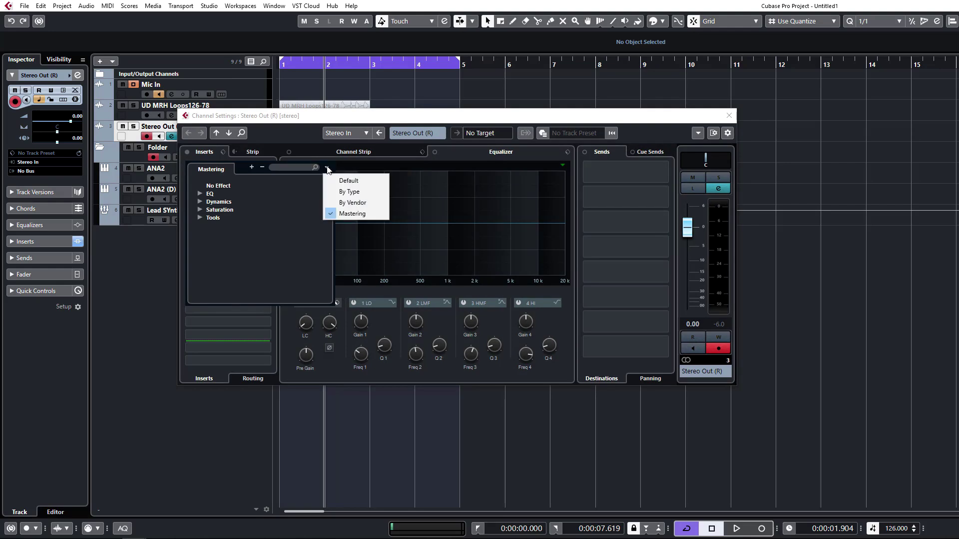
click(356, 215)
Expand the Tools, Saturation, Dynamics and EQ folders.
click(200, 218)
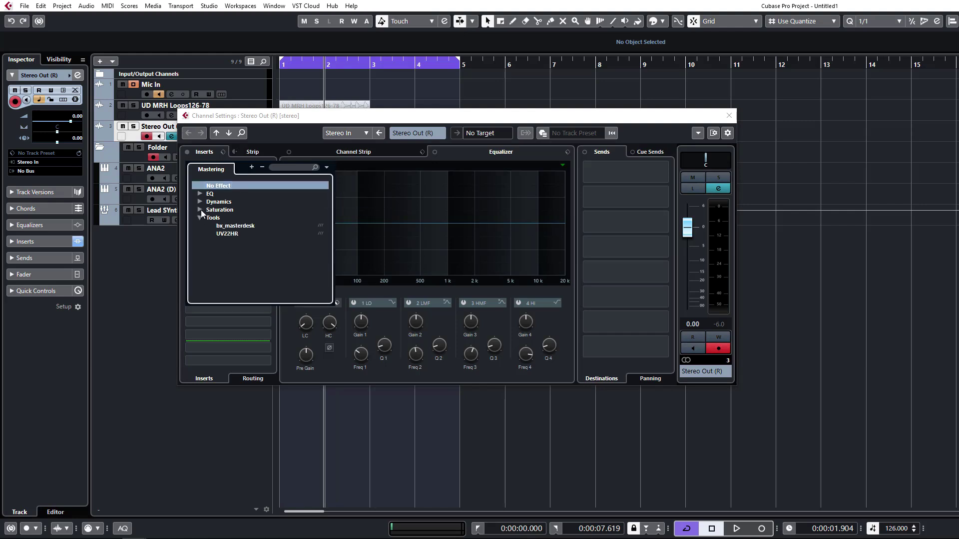
click(200, 210)
click(200, 202)
click(200, 194)
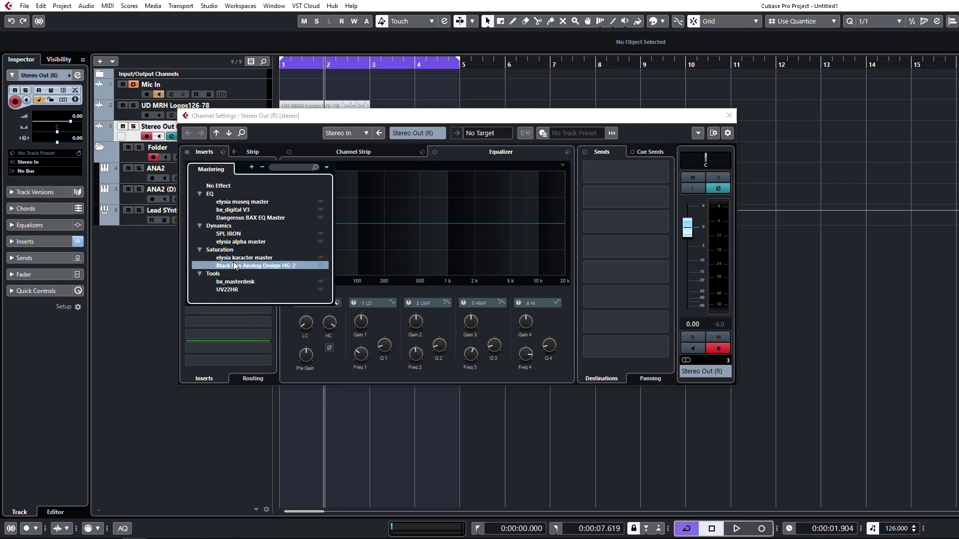
Insert Black Box Analog Design HG-2 from Saturation and reposition its plug-in window.
click(293, 265)
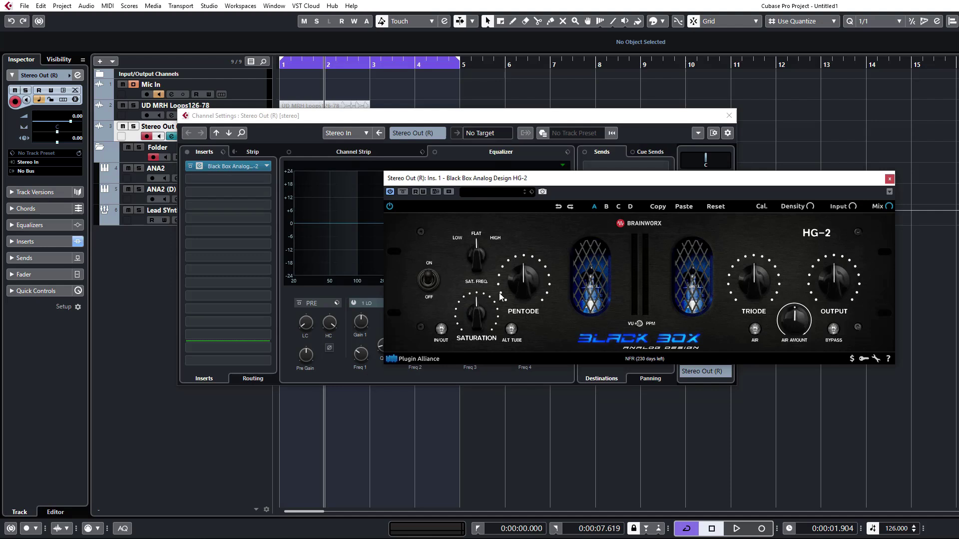
drag(522, 185, 246, 266)
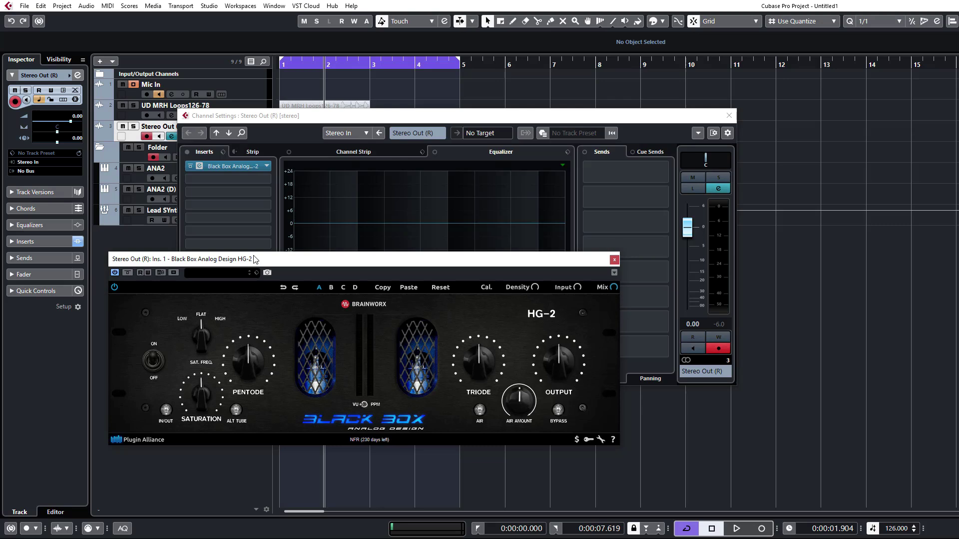
drag(245, 262, 240, 240)
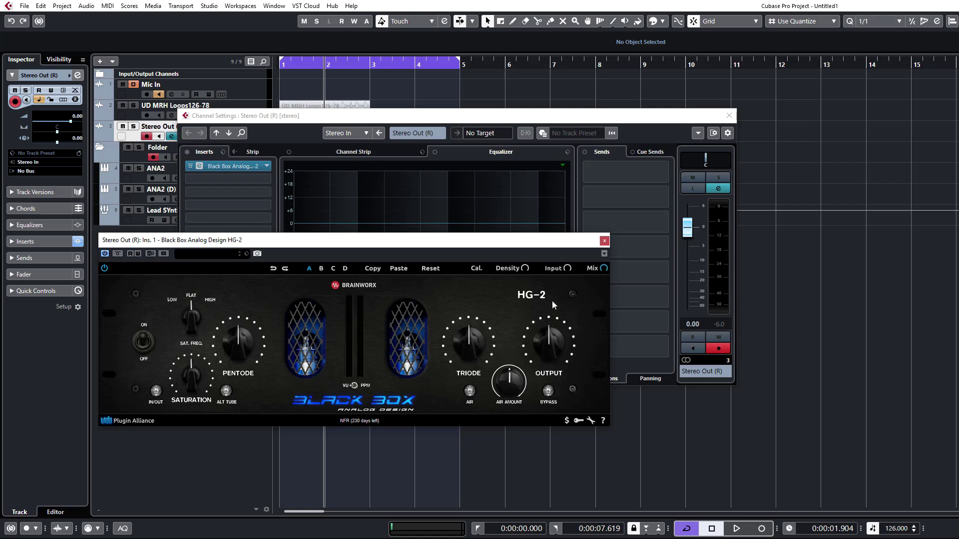
click(603, 242)
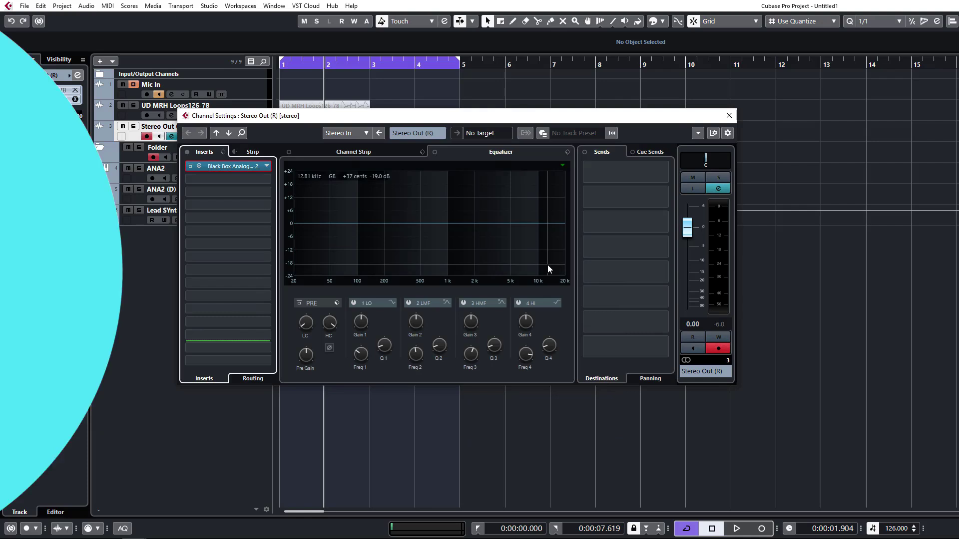